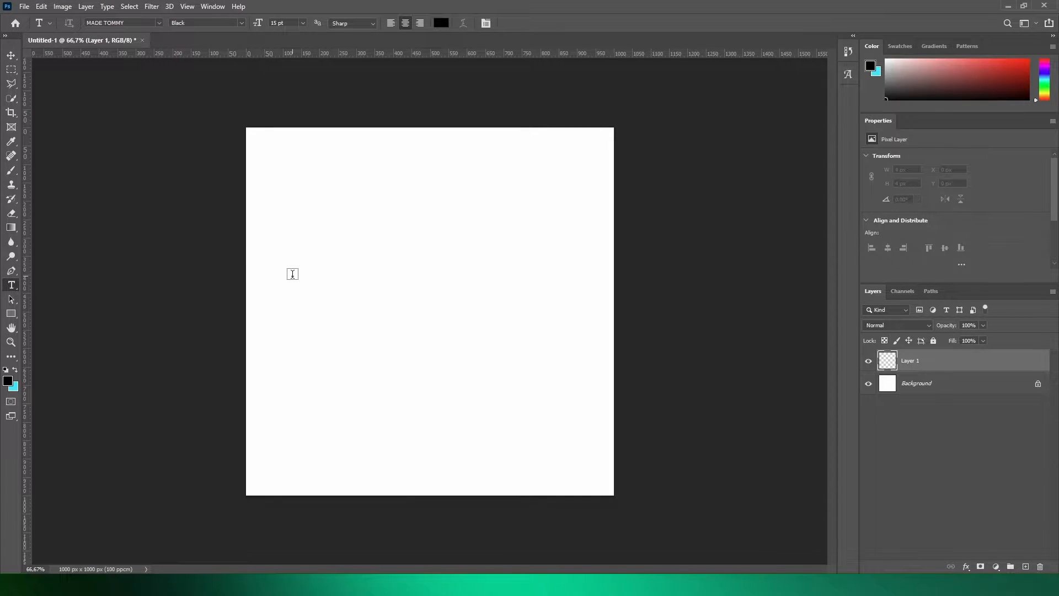
- Add the point text "TEXT" in black MADE TOMMY Black at 15 pt near the canvas's left-centre
{"action": "left_click", "coordinate": [306, 294]}
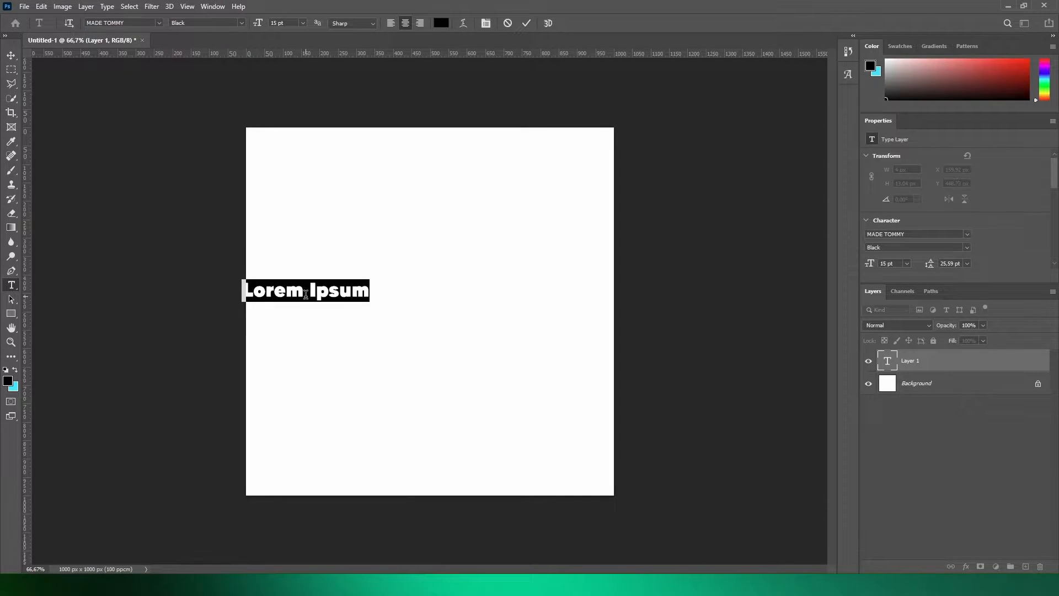
{"action": "type", "text": "TEXT"}
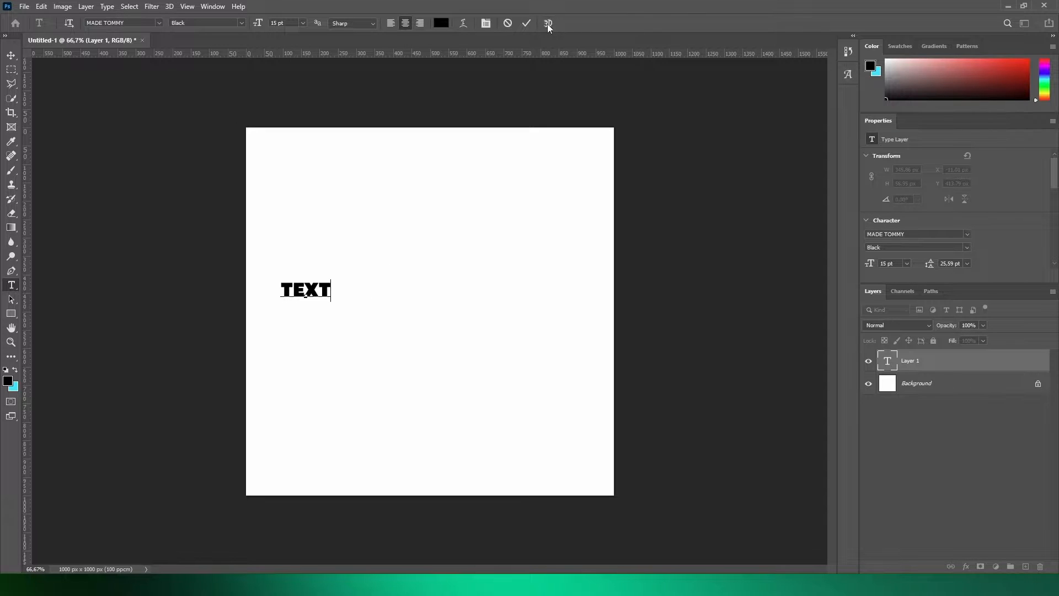
{"action": "left_click", "coordinate": [526, 25]}
- Scale the text up proportionally to about 594% and move it to the centre of the canvas
{"action": "key", "text": "v"}
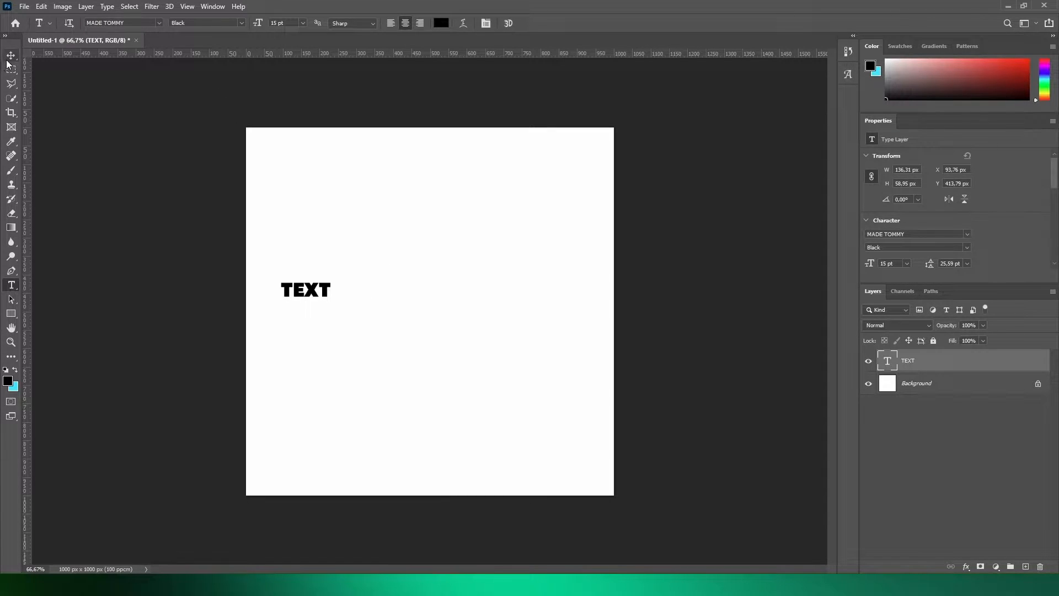
{"action": "key", "text": "ctrl"}
{"action": "key", "text": "ctrl+t"}
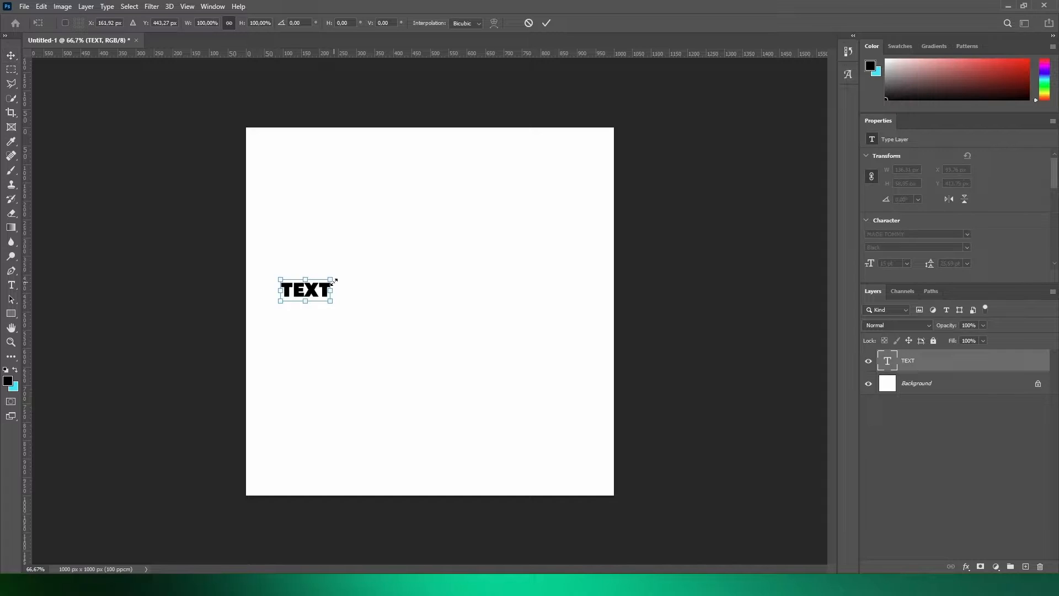
{"action": "left_click_drag", "start_coordinate": [332, 276], "coordinate": [584, 169]}
{"action": "left_click", "coordinate": [546, 23]}
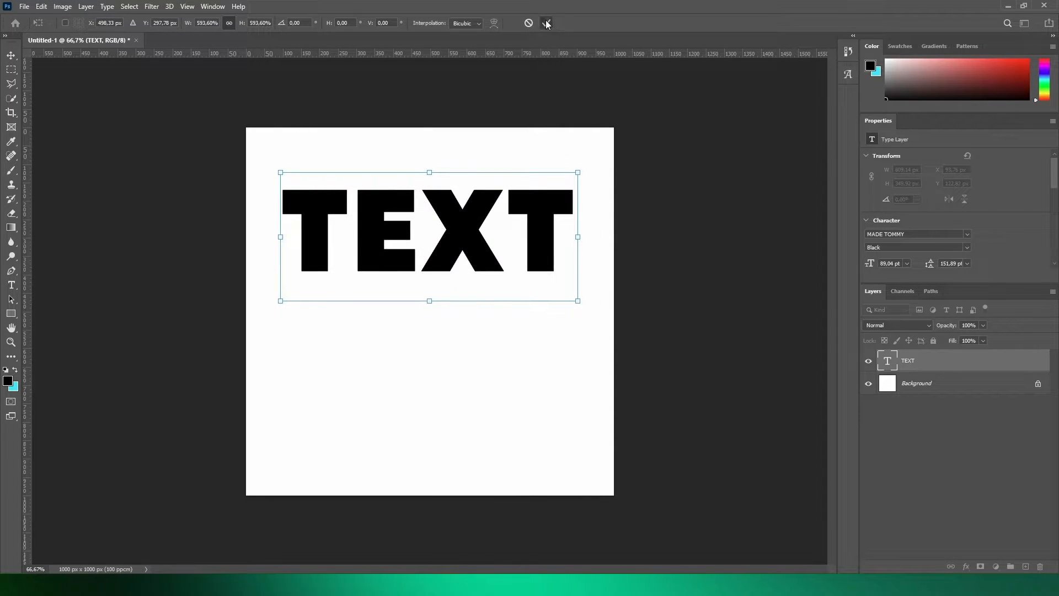
{"action": "left_click_drag", "start_coordinate": [495, 222], "coordinate": [496, 303]}
{"action": "key", "text": "ctrl+plus"}
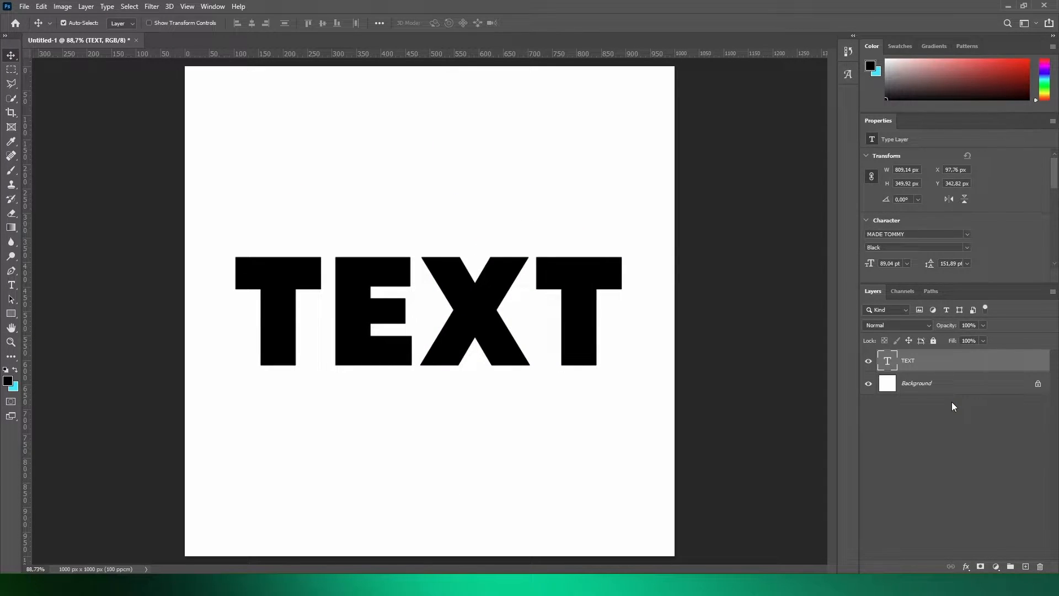
- Duplicate the TEXT layer and scale the original beneath it to about 69% around its centre
{"action": "key", "text": "ctrl+j"}
{"action": "left_click", "coordinate": [939, 388]}
{"action": "key", "text": "ctrl+t"}
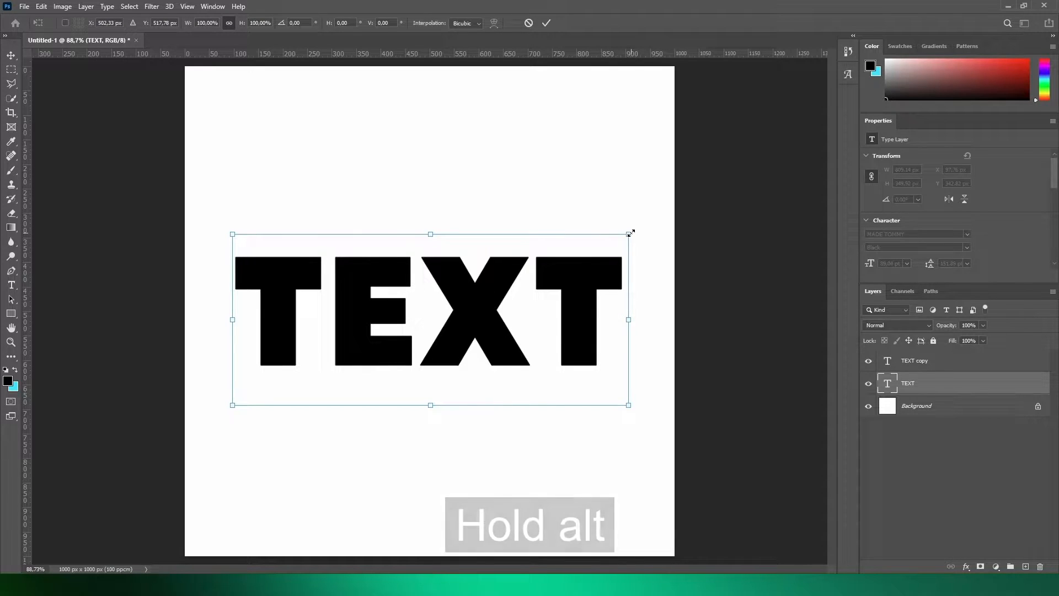
{"action": "left_click_drag", "start_coordinate": [631, 234], "coordinate": [567, 259]}
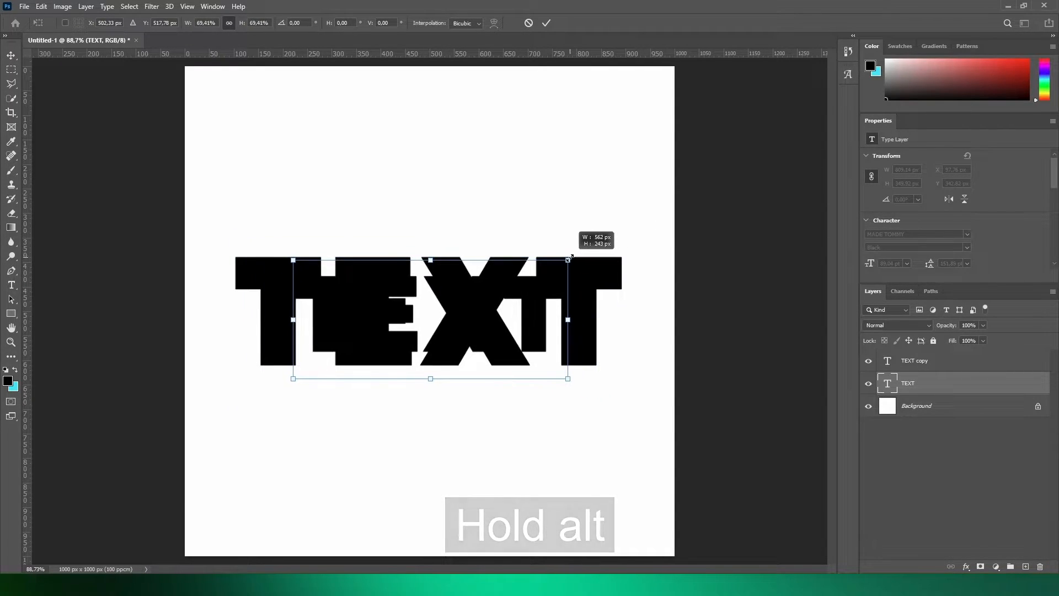
{"action": "left_click", "coordinate": [546, 23]}
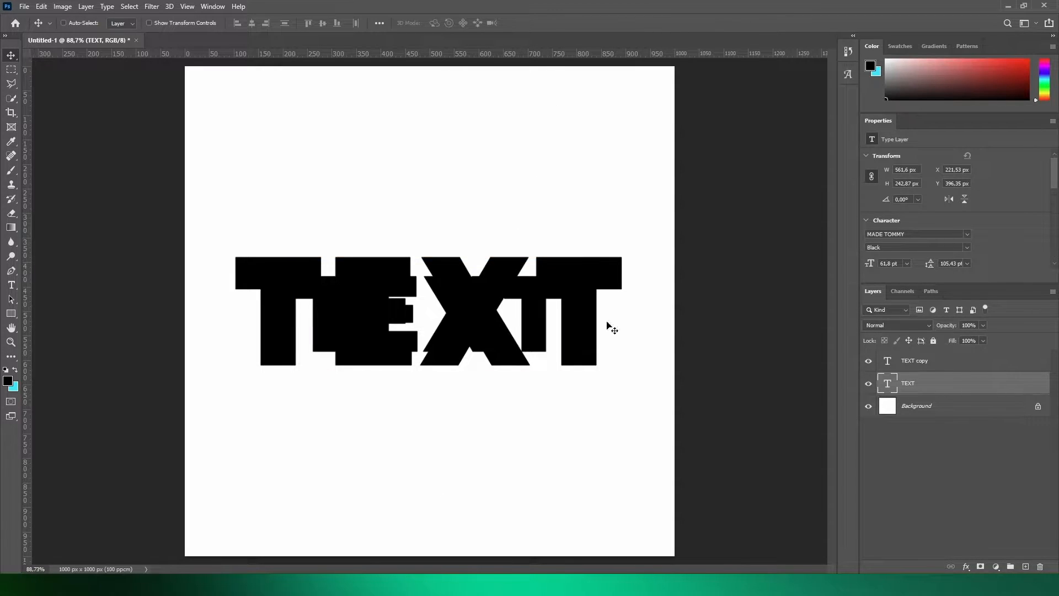
- Give the smaller TEXT layer a light blue Color Overlay with Normal blend mode at 100% opacity
{"action": "double_click", "coordinate": [950, 390]}
{"action": "left_click", "coordinate": [597, 259]}
{"action": "left_click", "coordinate": [808, 152]}
{"action": "left_click", "coordinate": [809, 159]}
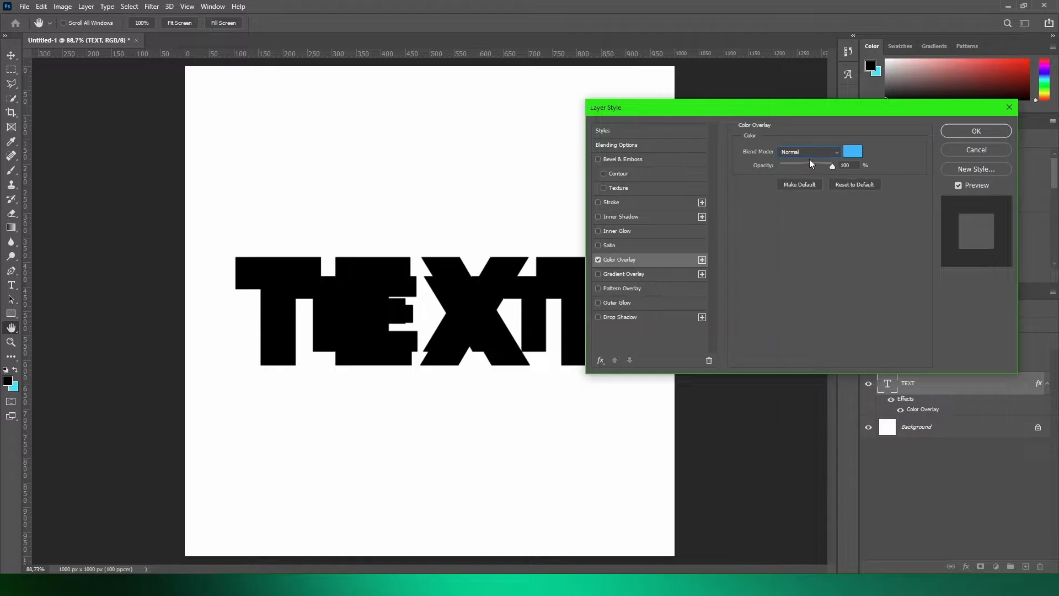
{"action": "left_click", "coordinate": [958, 133]}
{"action": "scroll", "coordinate": [683, 370], "scroll_direction": "up", "scroll_amount": 2}
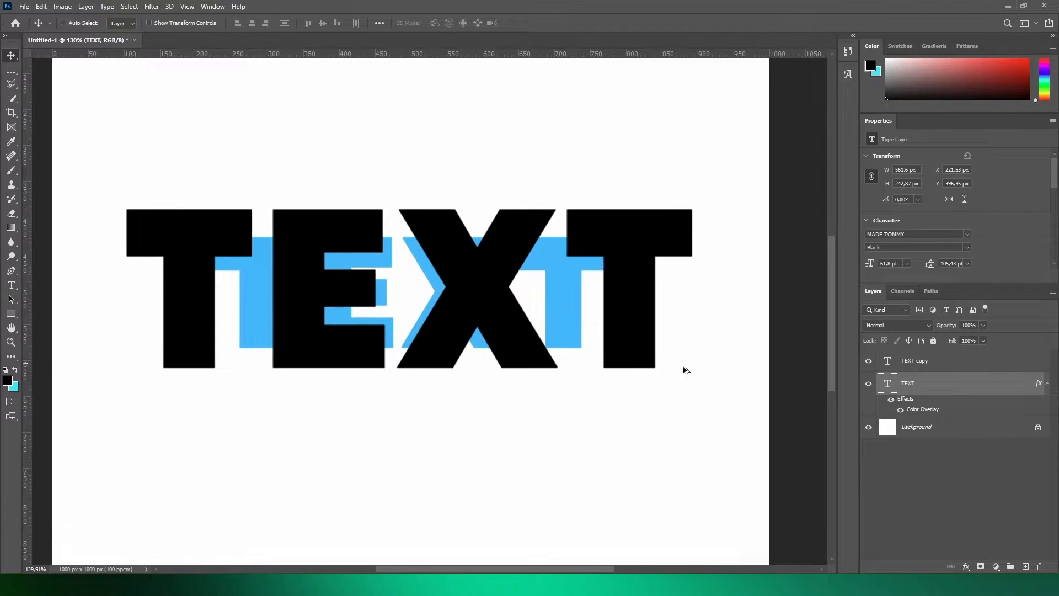
- Lower the opacity of the TEXT copy layer to about 82%
{"action": "left_click", "coordinate": [12, 85]}
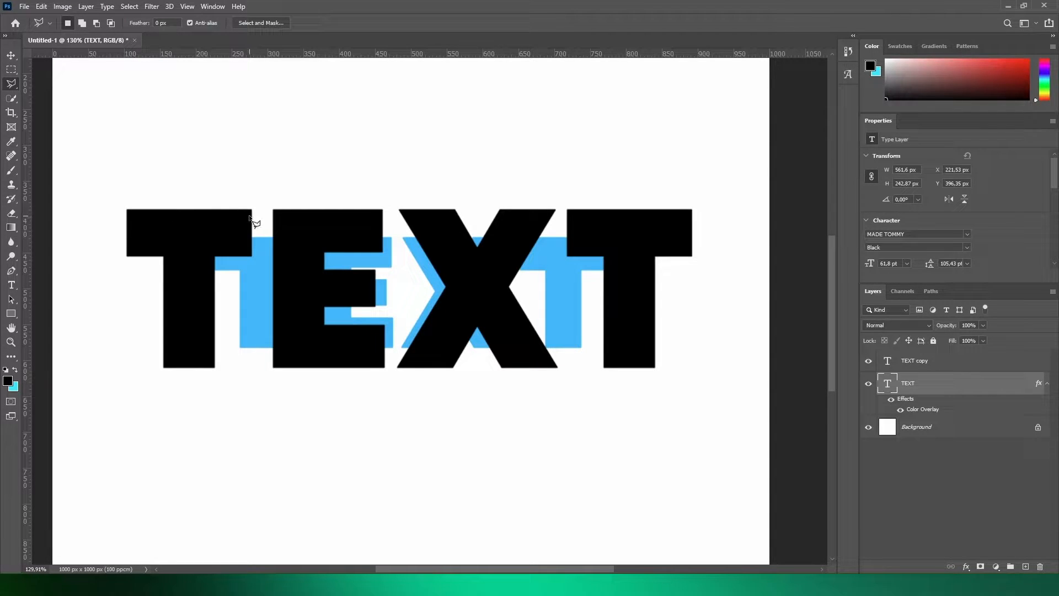
{"action": "key", "text": "alt+bracketright"}
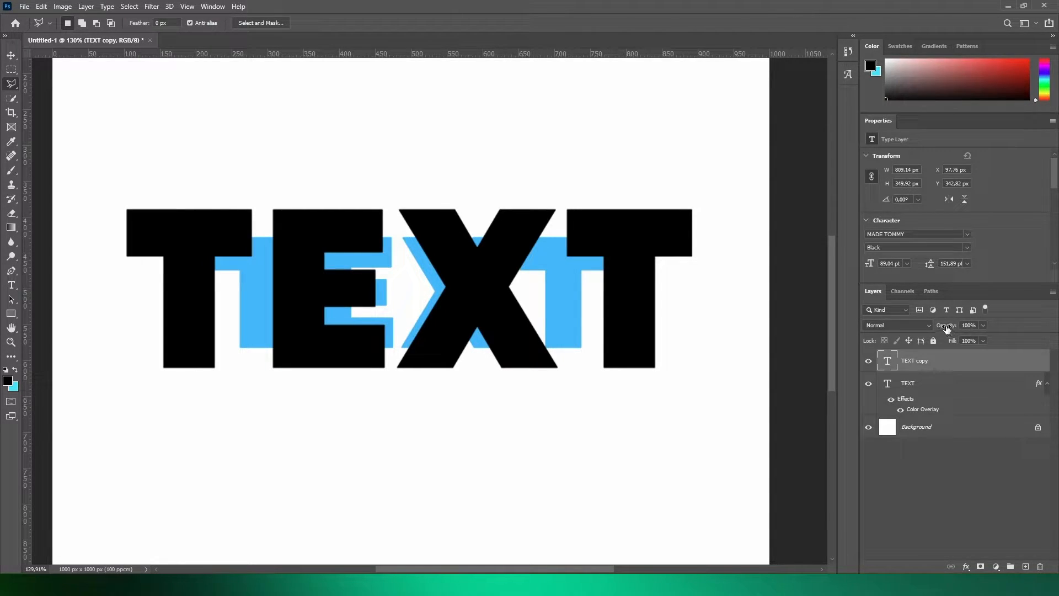
{"action": "left_click_drag", "start_coordinate": [947, 325], "coordinate": [940, 328]}
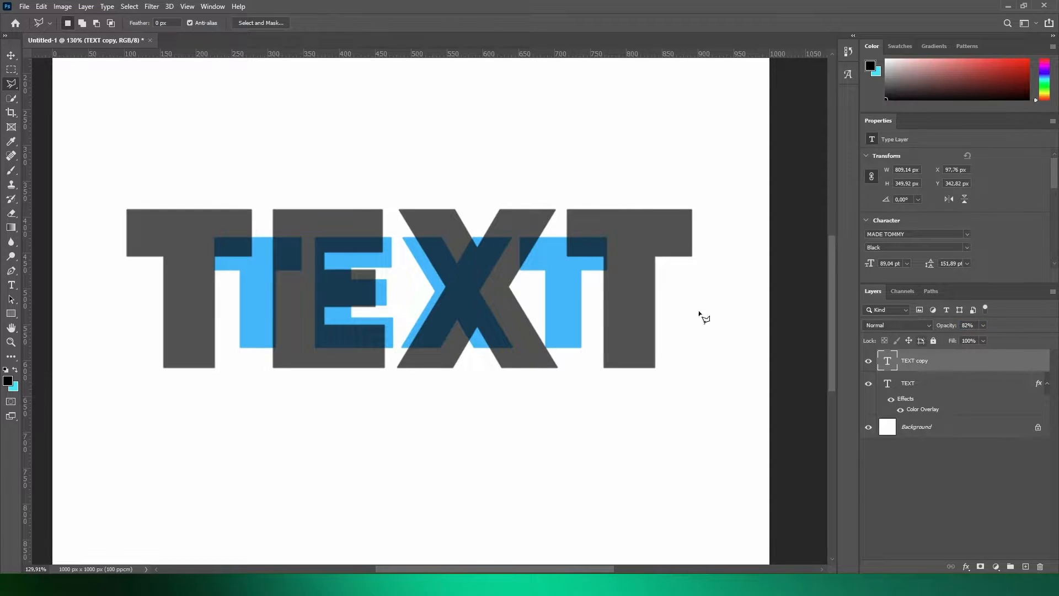
- On the TEXT layer, lasso the thin wedge joining the underside of the first T's left arm to the smaller blue T
{"action": "scroll", "coordinate": [76, 217], "scroll_direction": "up", "scroll_amount": 3}
{"action": "scroll", "coordinate": [171, 275], "scroll_direction": "up", "scroll_amount": 3}
{"action": "key", "text": "alt+bracketleft"}
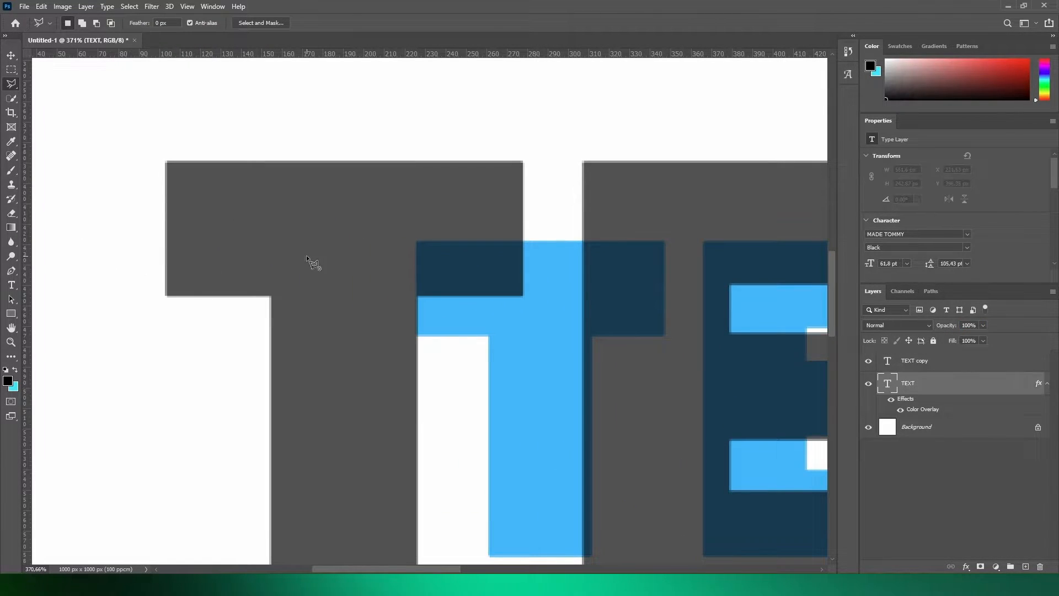
{"action": "double_click", "coordinate": [362, 299]}
{"action": "left_click", "coordinate": [506, 218]}
{"action": "left_click", "coordinate": [489, 337]}
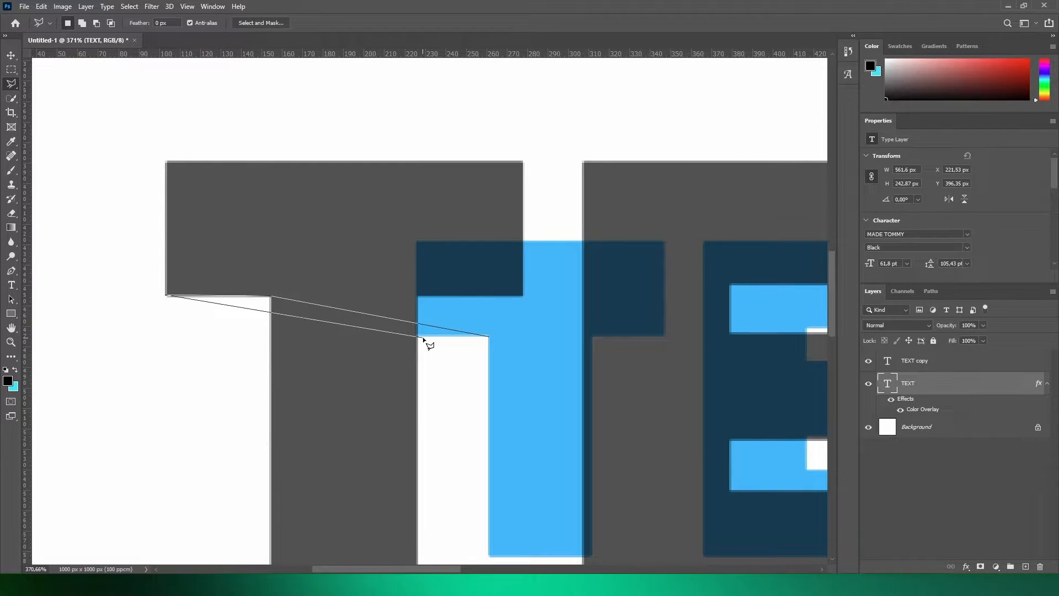
{"action": "left_click", "coordinate": [490, 336]}
- Rasterize the TEXT layer, paint the selected wedge under the first T's left arm with the Brush, and deselect
{"action": "left_click", "coordinate": [12, 170]}
{"action": "left_click", "coordinate": [405, 309]}
{"action": "left_click", "coordinate": [504, 226]}
{"action": "mouse_move", "coordinate": [451, 324]}
{"action": "left_mouse_down"}
{"action": "mouse_move", "coordinate": [238, 309]}
{"action": "mouse_move", "coordinate": [157, 286]}
{"action": "left_mouse_up"}
{"action": "left_click", "coordinate": [11, 83]}
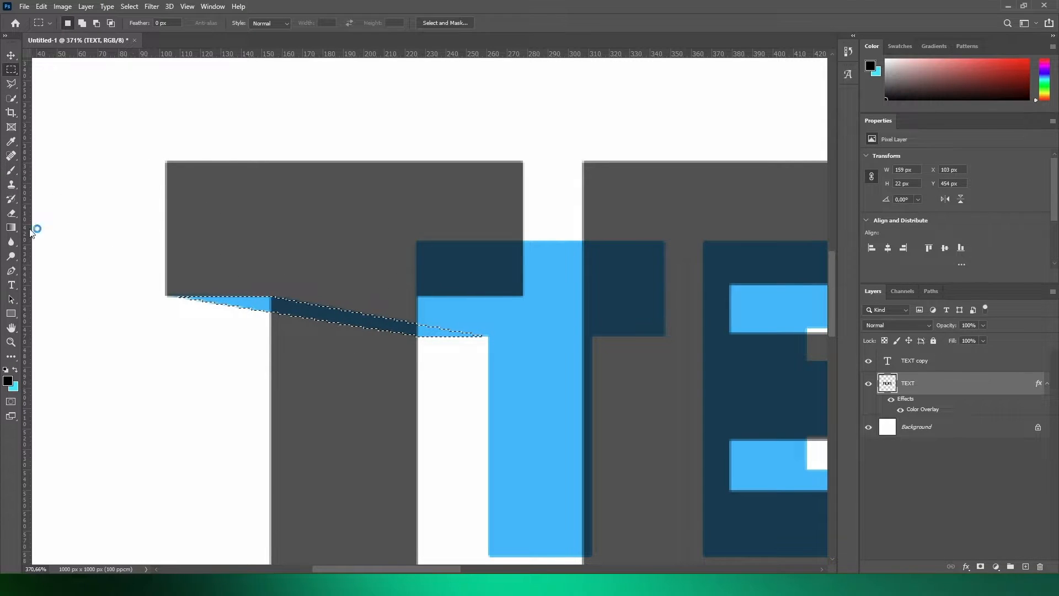
{"action": "double_click", "coordinate": [170, 285]}
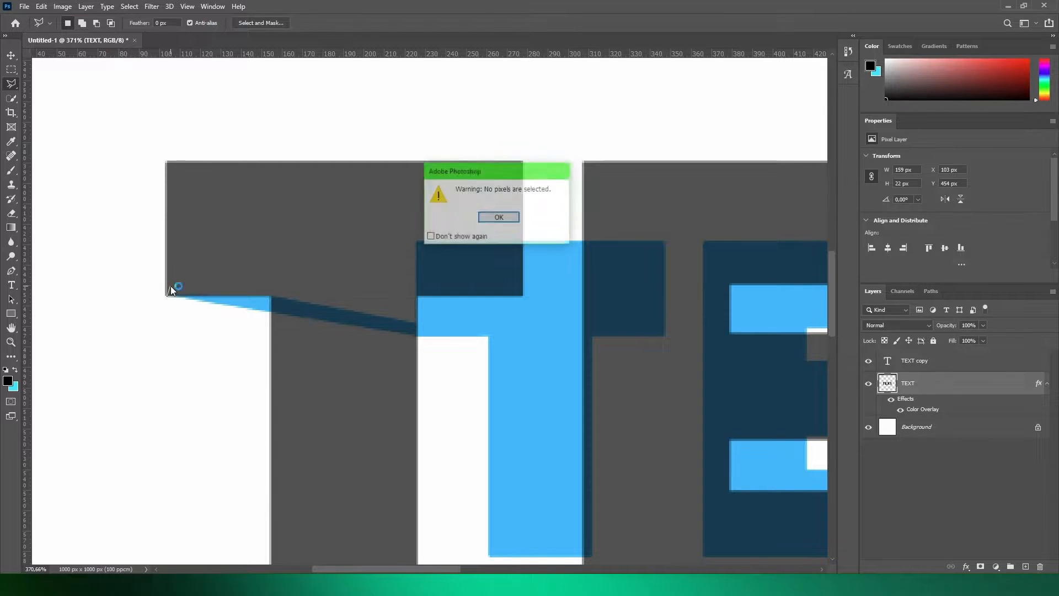
{"action": "left_click", "coordinate": [514, 216]}
{"action": "scroll", "coordinate": [396, 271], "scroll_direction": "down", "scroll_amount": 5}
{"action": "scroll", "coordinate": [386, 266], "scroll_direction": "up", "scroll_amount": 3}
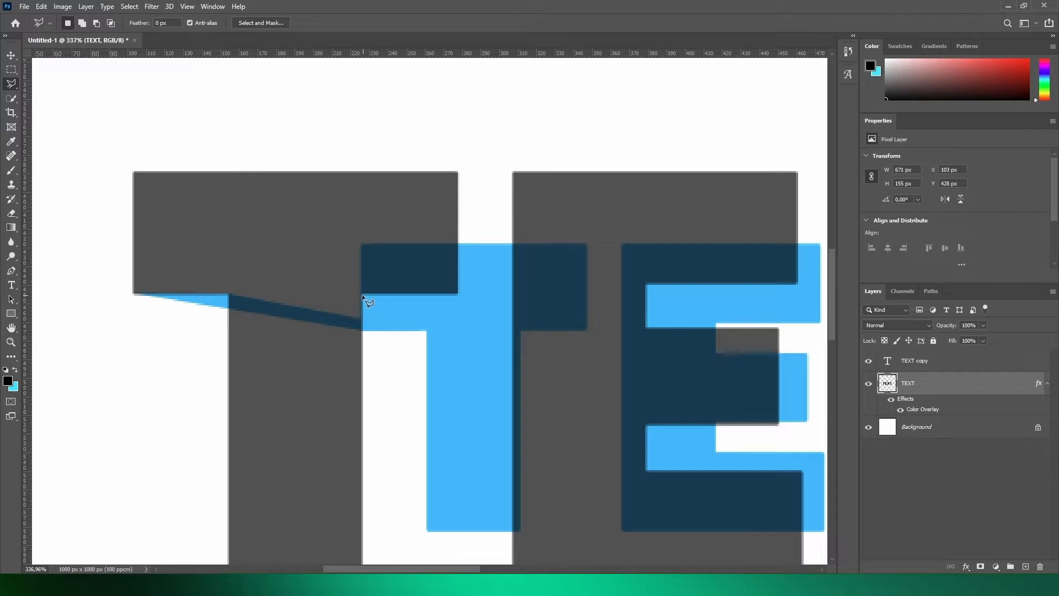
- Select and paint the strip joining the underside of the first T's right arm to the smaller blue T, then deselect
{"action": "left_click", "coordinate": [362, 295]}
{"action": "left_click", "coordinate": [362, 292]}
{"action": "key", "text": "b"}
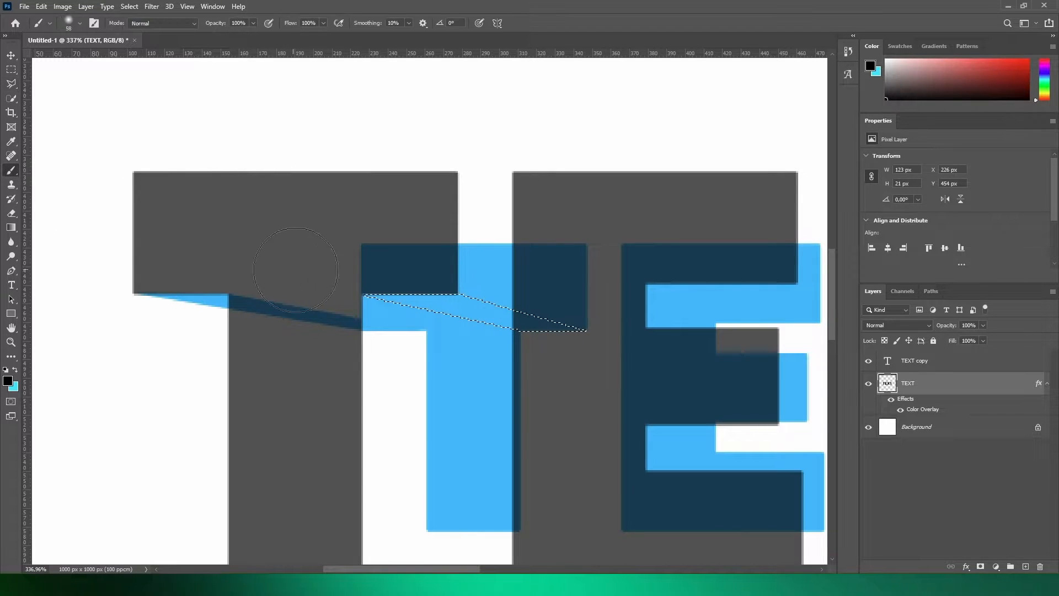
{"action": "left_click", "coordinate": [12, 69]}
{"action": "left_click", "coordinate": [223, 119]}
{"action": "left_click", "coordinate": [11, 83]}
{"action": "scroll", "coordinate": [489, 409], "scroll_direction": "down", "scroll_amount": 3}
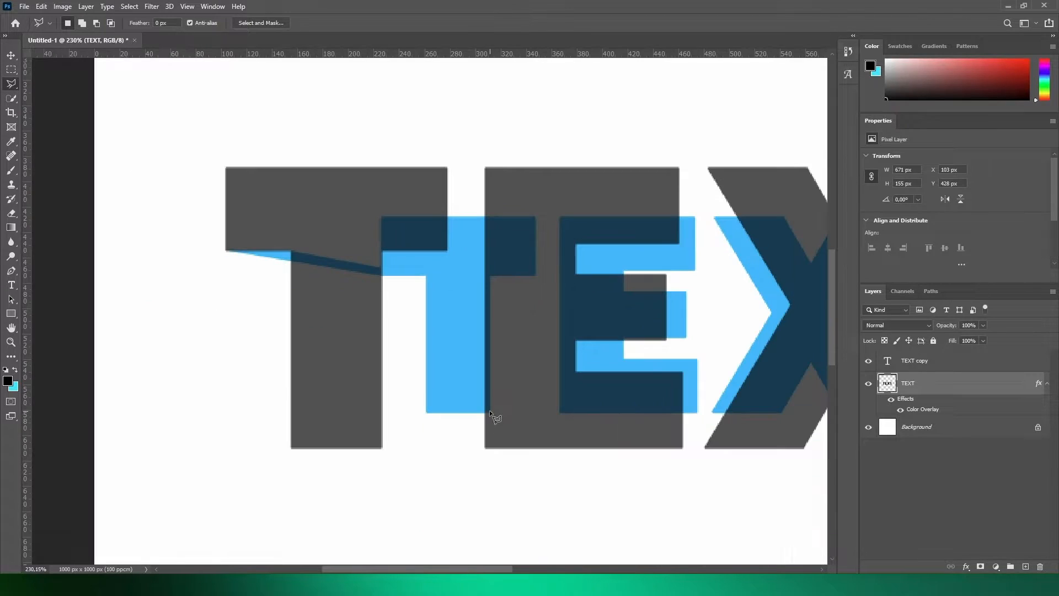
- Select and paint the extruded side face between the first T's stem and the blue T's stem, then deselect
{"action": "left_click", "coordinate": [491, 411]}
{"action": "key", "text": "b"}
{"action": "left_click_drag", "start_coordinate": [404, 310], "coordinate": [480, 428]}
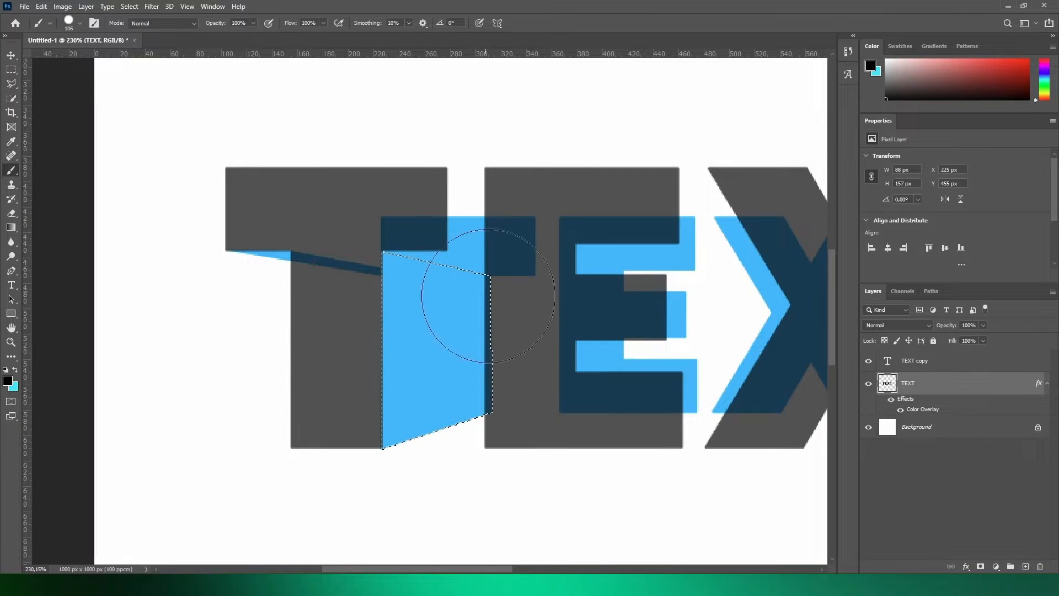
{"action": "key", "text": "m"}
{"action": "left_click", "coordinate": [342, 236]}
- Select and paint the extruded face joining the right end of the first T's crossbar to the blue T, then deselect
{"action": "scroll", "coordinate": [460, 187], "scroll_direction": "up", "scroll_amount": 5}
{"action": "key", "text": "l"}
{"action": "left_click", "coordinate": [439, 289]}
{"action": "left_click", "coordinate": [439, 156]}
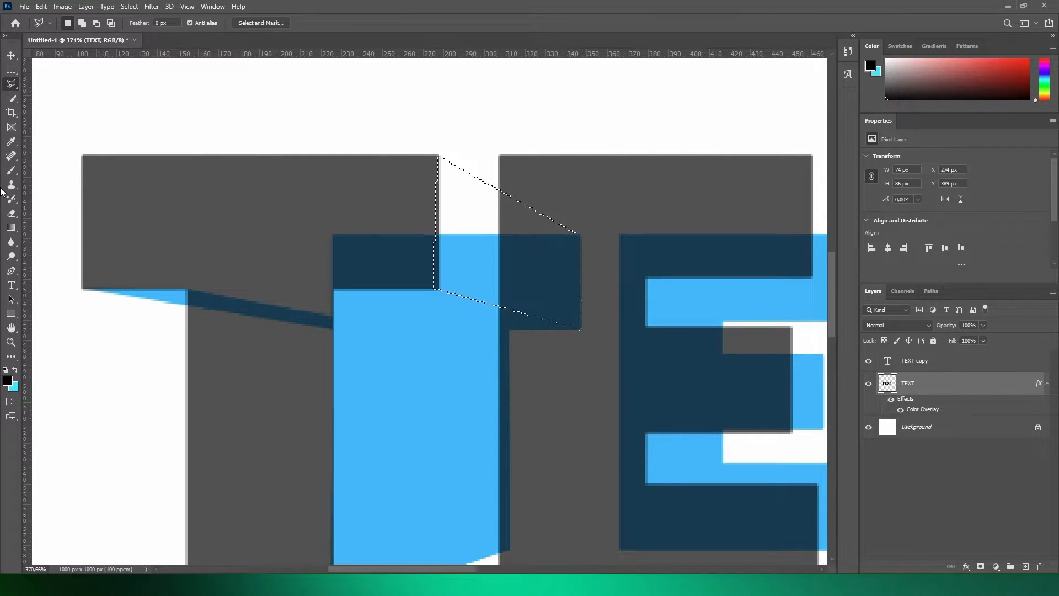
{"action": "left_click", "coordinate": [11, 170]}
{"action": "left_click_drag", "start_coordinate": [396, 168], "coordinate": [497, 242]}
{"action": "scroll", "coordinate": [267, 236], "scroll_direction": "down", "scroll_amount": 6}
{"action": "left_click", "coordinate": [11, 70]}
- Lower the TEXT copy layer's opacity to about 76% and paint the extruded end face of the E's upper arm on the TEXT layer
{"action": "left_click", "coordinate": [931, 362]}
{"action": "key", "text": "0"}
{"action": "scroll", "coordinate": [385, 287], "scroll_direction": "up", "scroll_amount": 3}
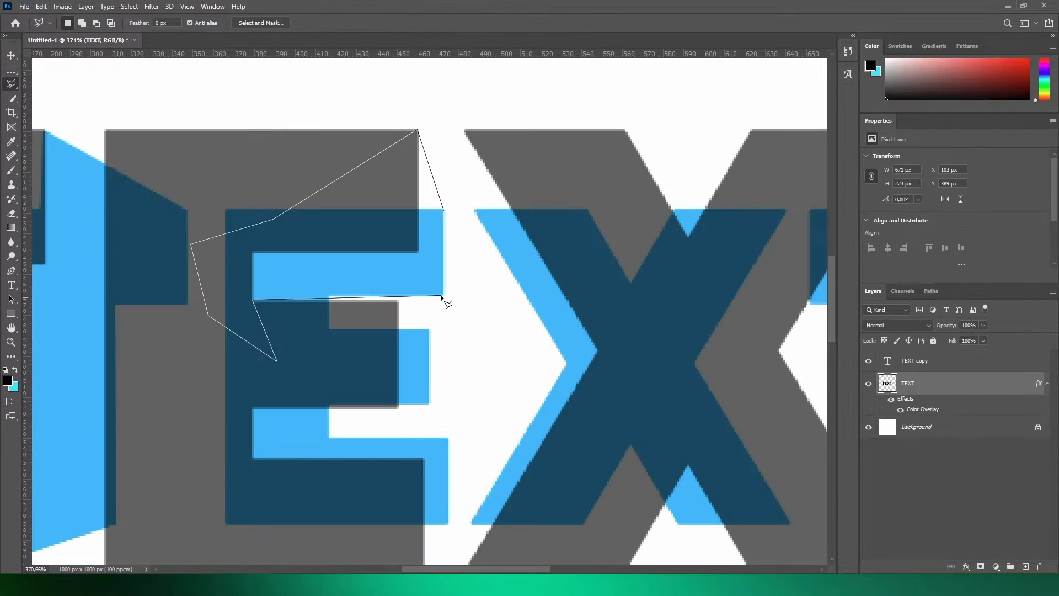
{"action": "left_click", "coordinate": [445, 296]}
{"action": "left_click", "coordinate": [445, 210]}
{"action": "left_click", "coordinate": [418, 130]}
{"action": "key", "text": "b"}
{"action": "left_click_drag", "start_coordinate": [343, 154], "coordinate": [353, 243]}
- Lasso and paint the extruded end face of the E's middle arm
{"action": "key", "text": "l"}
{"action": "left_click", "coordinate": [352, 316]}
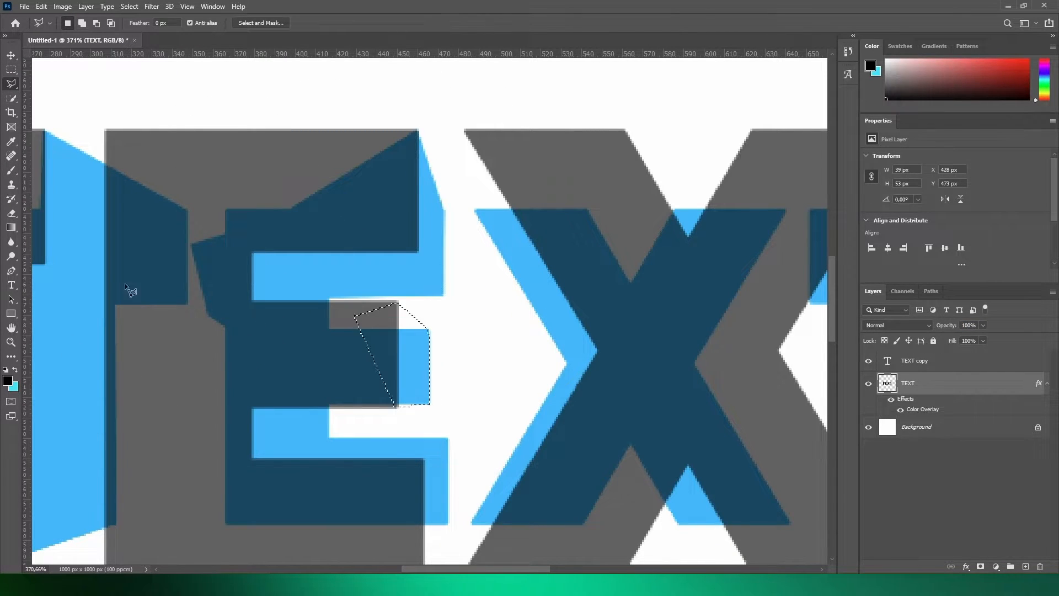
{"action": "left_click", "coordinate": [11, 171]}
{"action": "left_click_drag", "start_coordinate": [386, 353], "coordinate": [417, 286]}
- Fill in the extruded end face of the E's lower arm and deselect it
{"action": "scroll", "coordinate": [430, 306], "scroll_direction": "down", "scroll_amount": 2}
{"action": "left_click", "coordinate": [424, 528]}
{"action": "left_click", "coordinate": [448, 471]}
{"action": "left_click", "coordinate": [398, 422]}
{"action": "left_click", "coordinate": [389, 466]}
{"action": "left_click", "coordinate": [11, 70]}
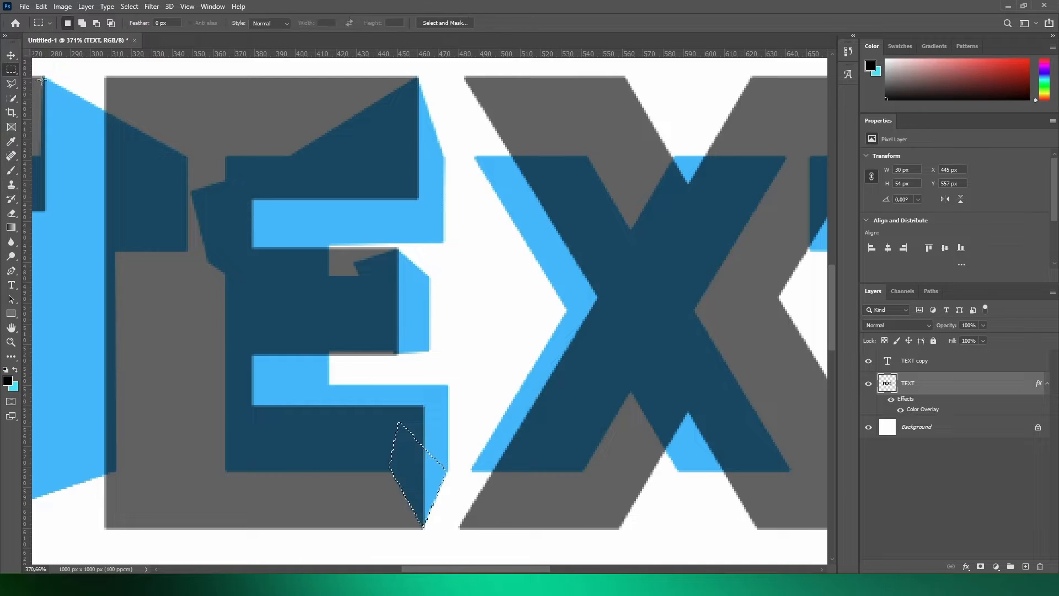
{"action": "left_click", "coordinate": [128, 165]}
{"action": "scroll", "coordinate": [128, 165], "scroll_direction": "down", "scroll_amount": 6}
- Lasso and paint the extruded face along the whole left side of the X, joining its outer corners to the blue X
{"action": "left_click", "coordinate": [11, 84]}
{"action": "scroll", "coordinate": [281, 125], "scroll_direction": "up", "scroll_amount": 6}
{"action": "left_click", "coordinate": [302, 131]}
{"action": "left_click", "coordinate": [313, 212]}
{"action": "scroll", "coordinate": [333, 562], "scroll_direction": "down", "scroll_amount": 3}
{"action": "left_click", "coordinate": [299, 487]}
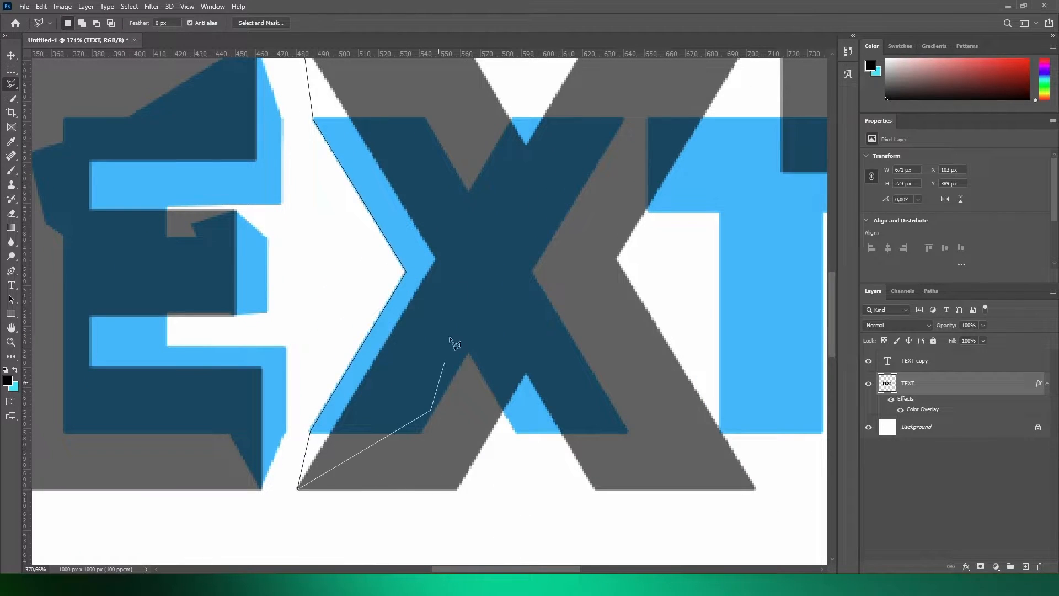
{"action": "left_click", "coordinate": [432, 408]}
{"action": "left_click", "coordinate": [458, 291]}
{"action": "left_click", "coordinate": [430, 194]}
{"action": "left_click", "coordinate": [11, 171]}
{"action": "left_click_drag", "start_coordinate": [369, 210], "coordinate": [353, 485]}
{"action": "scroll", "coordinate": [375, 251], "scroll_direction": "down", "scroll_amount": 2}
- Lasso and paint the extruded face in the X's upper notch, joining its upper-right arm to the blue X
{"action": "left_click", "coordinate": [11, 84]}
{"action": "left_click", "coordinate": [551, 158]}
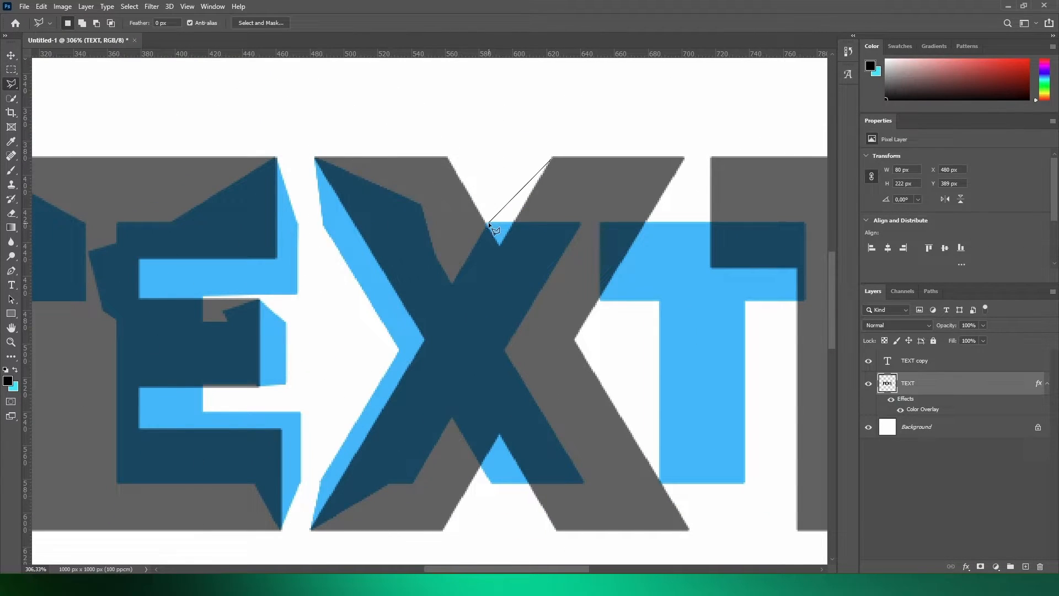
{"action": "left_click", "coordinate": [509, 275]}
{"action": "left_click", "coordinate": [552, 159]}
{"action": "key", "text": "b"}
{"action": "left_click_drag", "start_coordinate": [505, 221], "coordinate": [556, 143]}
- Lasso and paint the extruded face in the X's lower notch, joining its lower-right leg to the blue X
{"action": "key", "text": "l"}
{"action": "left_click", "coordinate": [556, 530]}
{"action": "left_click", "coordinate": [557, 529]}
{"action": "key", "text": "b"}
{"action": "left_click_drag", "start_coordinate": [552, 508], "coordinate": [449, 421]}
{"action": "key", "text": "l"}
- Lasso and paint the extruded face joining the left end of the last T's crossbar to the smaller blue T
{"action": "scroll", "coordinate": [570, 256], "scroll_direction": "down", "scroll_amount": 2}
{"action": "left_click", "coordinate": [471, 183]}
{"action": "left_click", "coordinate": [378, 238]}
{"action": "left_click", "coordinate": [378, 303]}
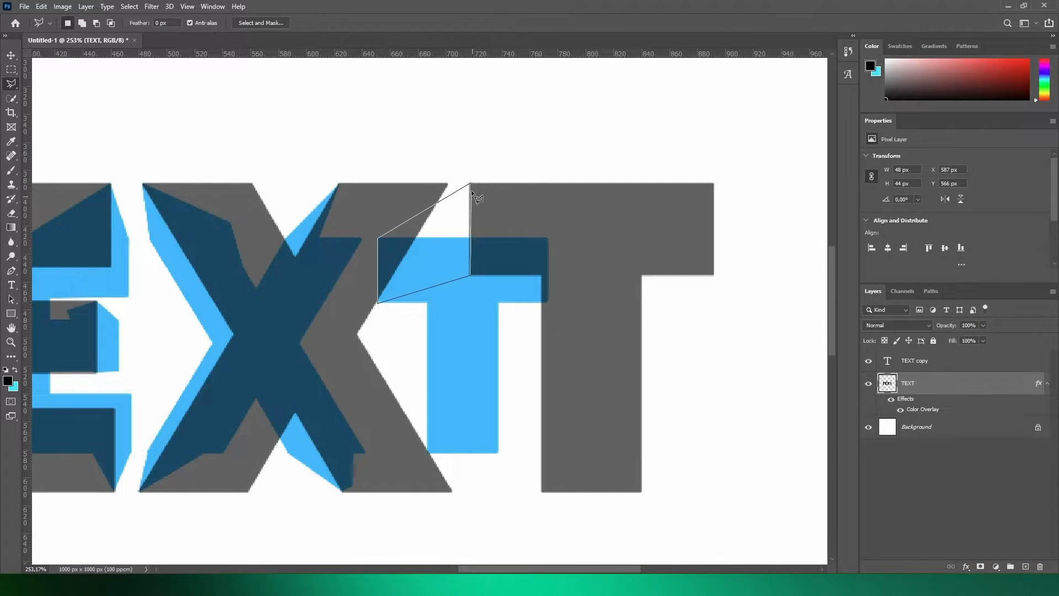
{"action": "left_click", "coordinate": [471, 183]}
{"action": "key", "text": "b"}
{"action": "left_click_drag", "start_coordinate": [461, 204], "coordinate": [347, 284]}
- Lasso and paint the extruded face between the last T's stem and the blue T's stem, then deselect
{"action": "key", "text": "l"}
{"action": "scroll", "coordinate": [355, 256], "scroll_direction": "up", "scroll_amount": 2}
{"action": "left_click", "coordinate": [442, 312]}
{"action": "key", "text": "Escape"}
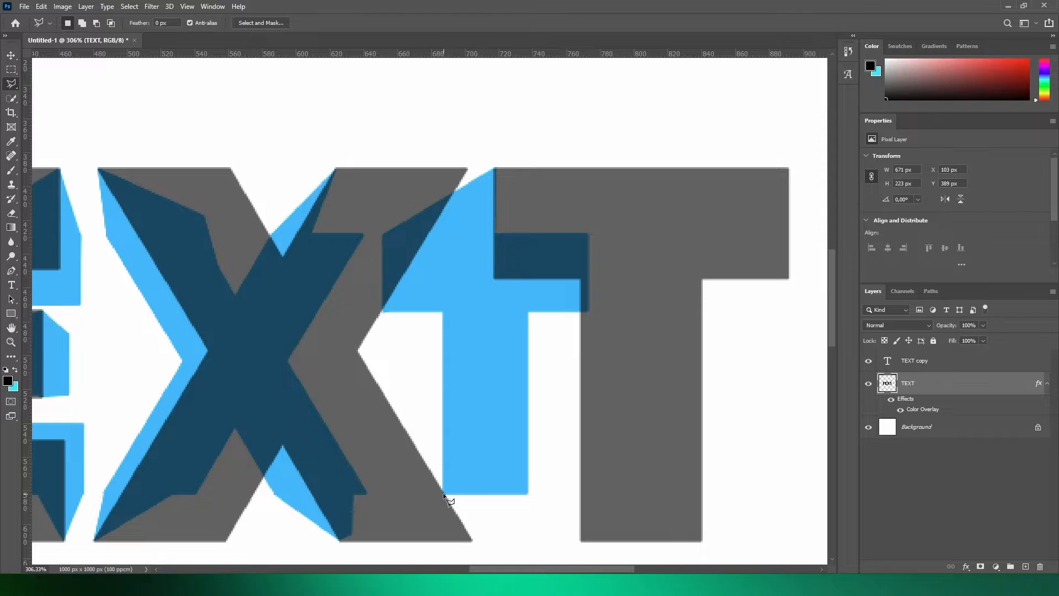
{"action": "left_click", "coordinate": [611, 234]}
{"action": "left_click", "coordinate": [530, 226]}
{"action": "left_click", "coordinate": [496, 278]}
{"action": "left_click", "coordinate": [445, 494]}
{"action": "key", "text": "b"}
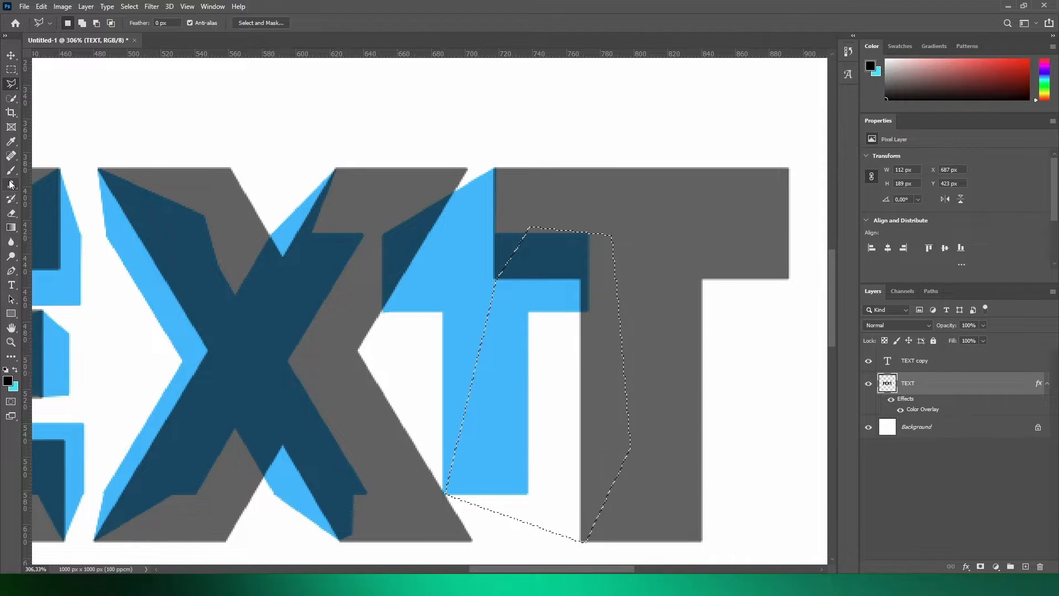
{"action": "mouse_move", "coordinate": [395, 286]}
{"action": "left_mouse_down"}
{"action": "mouse_move", "coordinate": [536, 317]}
{"action": "mouse_move", "coordinate": [616, 450]}
{"action": "mouse_move", "coordinate": [508, 531]}
{"action": "left_mouse_up"}
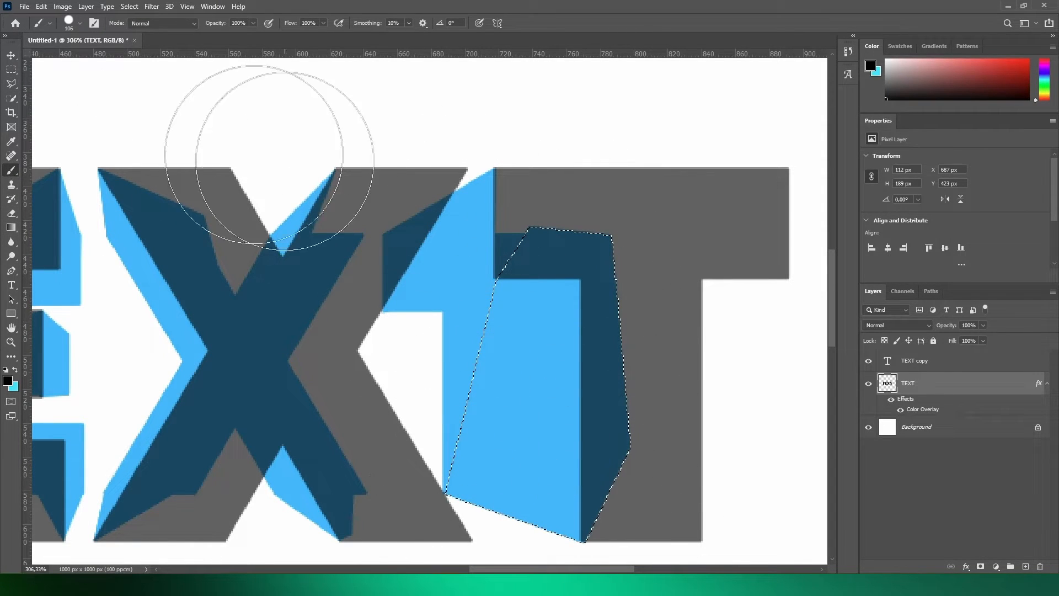
{"action": "left_click", "coordinate": [12, 70]}
{"action": "left_click", "coordinate": [208, 142]}
{"action": "scroll", "coordinate": [491, 280], "scroll_direction": "down", "scroll_amount": 4}
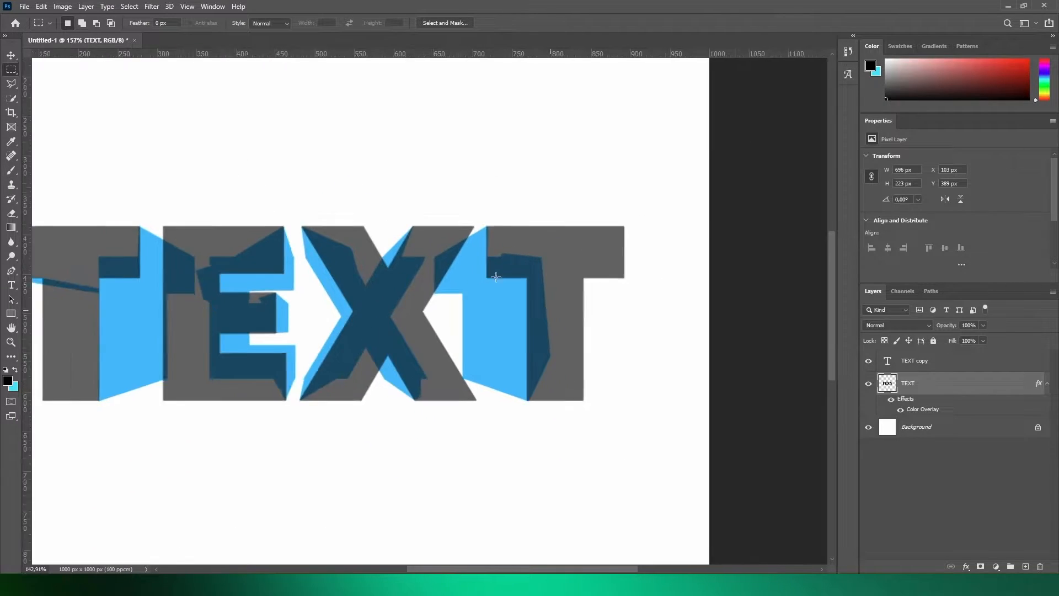
- Restore the TEXT copy layer's opacity to 100% and select the TEXT layer
{"action": "left_click", "coordinate": [949, 359]}
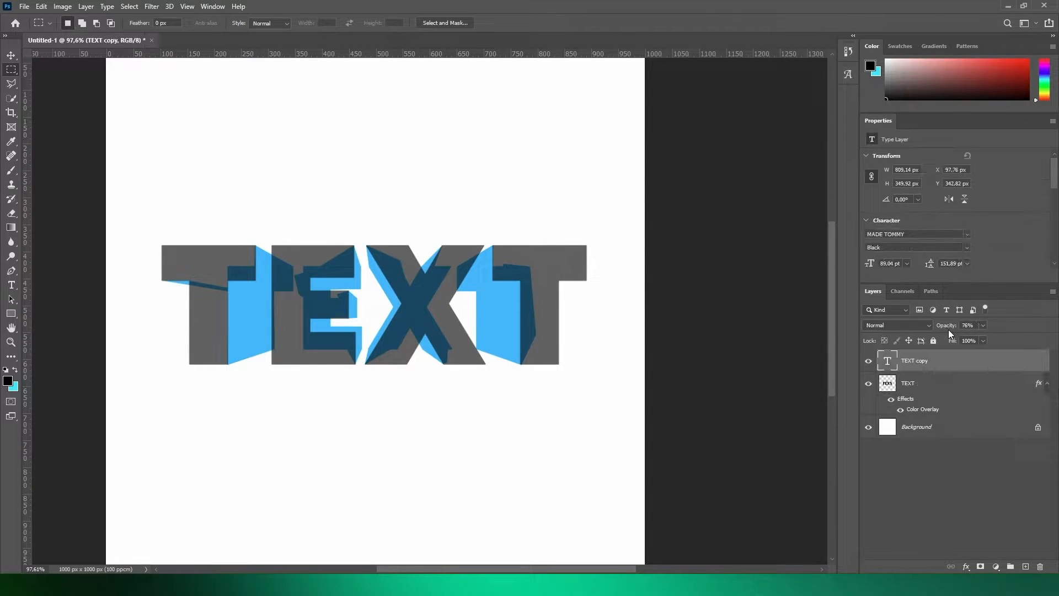
{"action": "left_click_drag", "start_coordinate": [952, 326], "coordinate": [1003, 331]}
{"action": "left_click", "coordinate": [929, 383]}
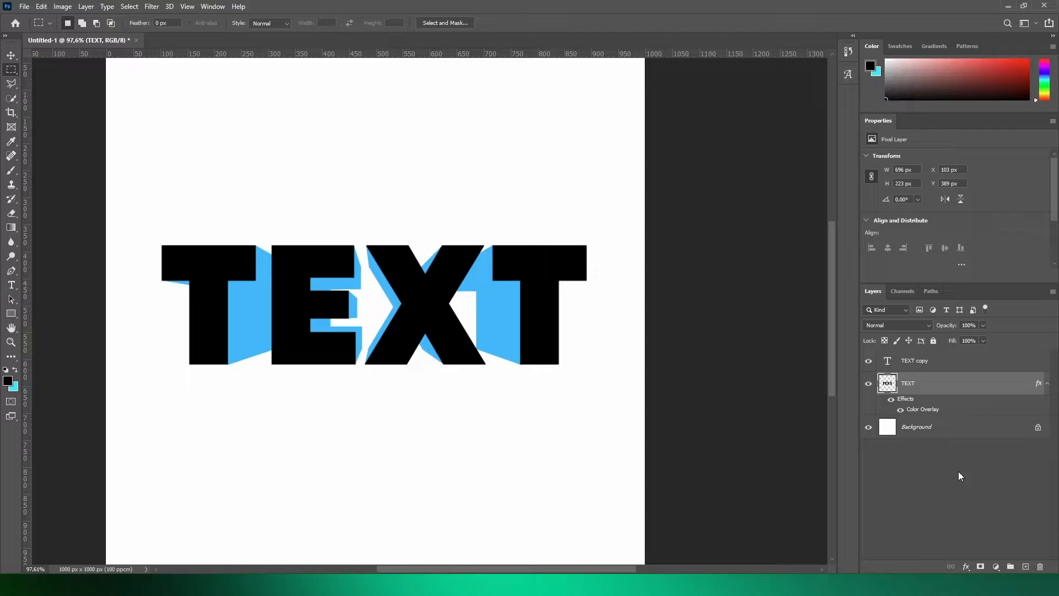
- Add a new layer above TEXT for the shading and reduce the TEXT copy layer's opacity to 83%
{"action": "left_click", "coordinate": [1025, 566]}
{"action": "scroll", "coordinate": [200, 328], "scroll_direction": "up", "scroll_amount": 4}
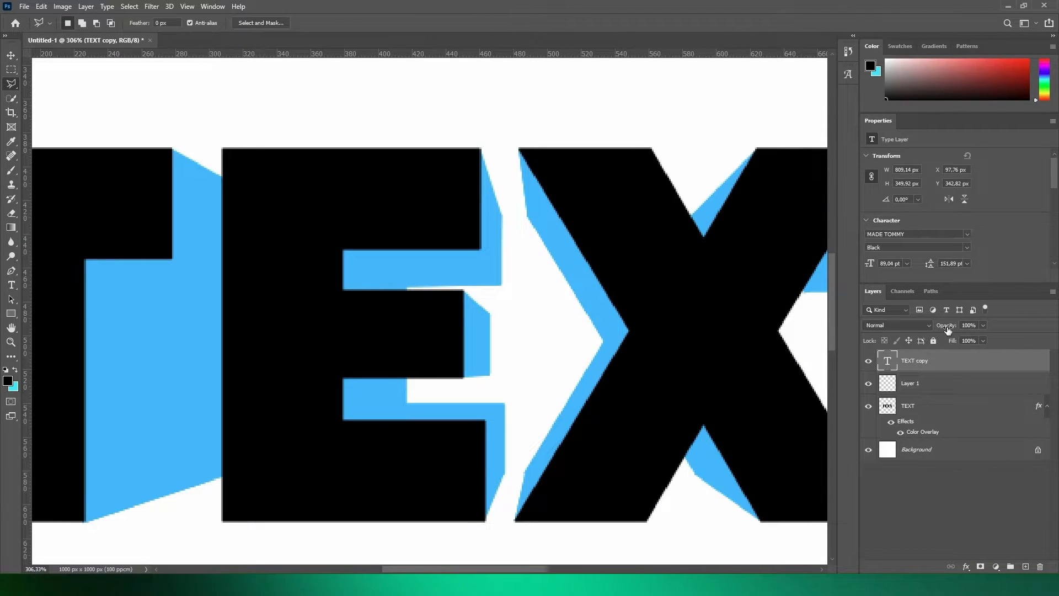
{"action": "left_click_drag", "start_coordinate": [949, 325], "coordinate": [938, 329]}
{"action": "scroll", "coordinate": [794, 335], "scroll_direction": "down", "scroll_amount": 2}
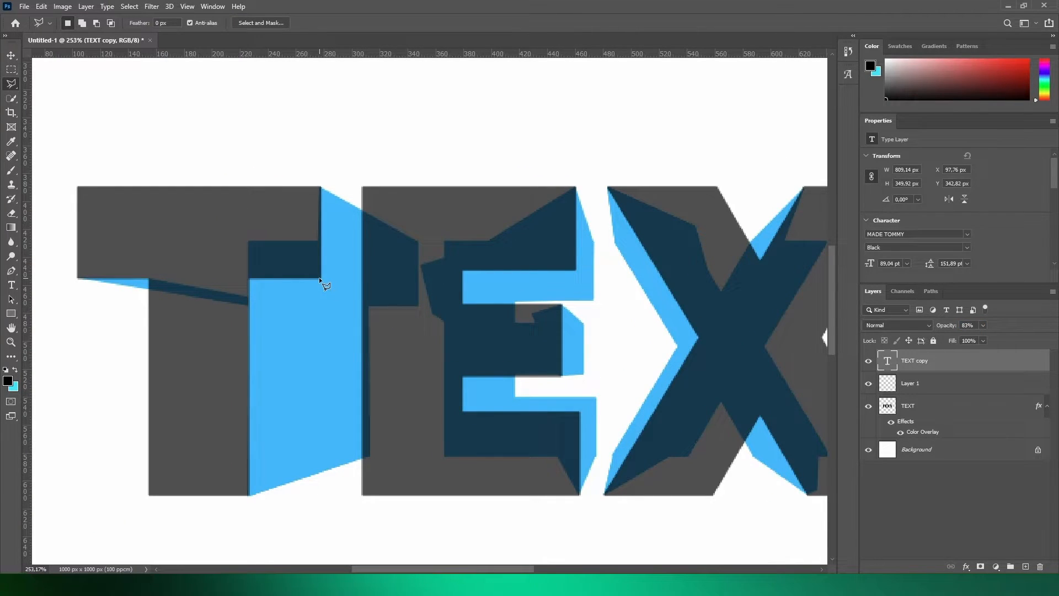
- On Layer 1, lasso the extruded side face at the right end of the first T's crossbar
{"action": "left_click", "coordinate": [875, 388]}
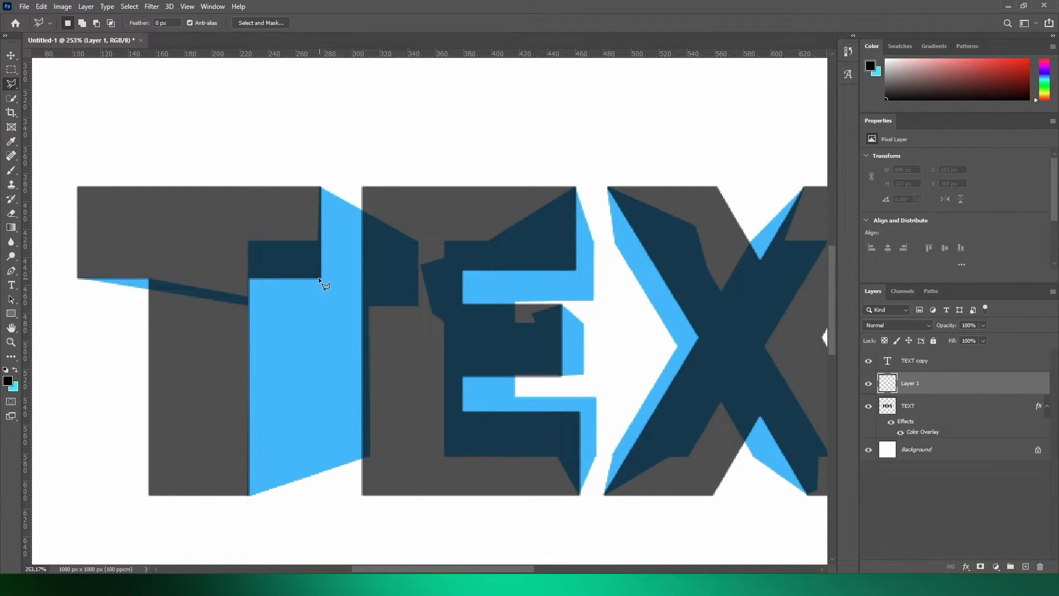
{"action": "left_click", "coordinate": [320, 277]}
{"action": "left_click", "coordinate": [421, 306]}
{"action": "left_click", "coordinate": [422, 230]}
{"action": "left_click", "coordinate": [392, 200]}
{"action": "left_click", "coordinate": [318, 276]}
- With a Soft Round brush, paint a white highlight at the top of the selected face and black shading at its bottom
{"action": "left_click", "coordinate": [11, 169]}
{"action": "left_click", "coordinate": [6, 369]}
{"action": "left_click", "coordinate": [14, 370]}
{"action": "left_click_drag", "start_coordinate": [343, 177], "coordinate": [398, 178]}
{"action": "key", "text": "ctrl+z"}
{"action": "right_click", "coordinate": [375, 216]}
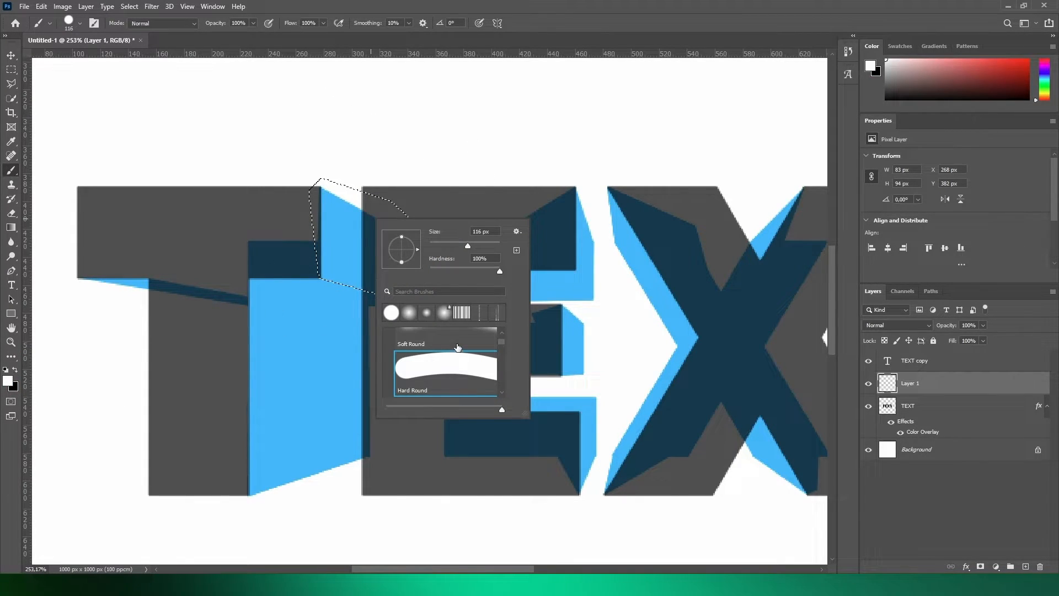
{"action": "scroll", "coordinate": [457, 346], "scroll_direction": "up", "scroll_amount": 1}
{"action": "left_click", "coordinate": [457, 346]}
{"action": "left_click_drag", "start_coordinate": [331, 154], "coordinate": [333, 155]}
{"action": "mouse_move", "coordinate": [337, 155]}
{"action": "left_mouse_down"}
{"action": "mouse_move", "coordinate": [434, 194]}
{"action": "mouse_move", "coordinate": [324, 154]}
{"action": "left_mouse_up"}
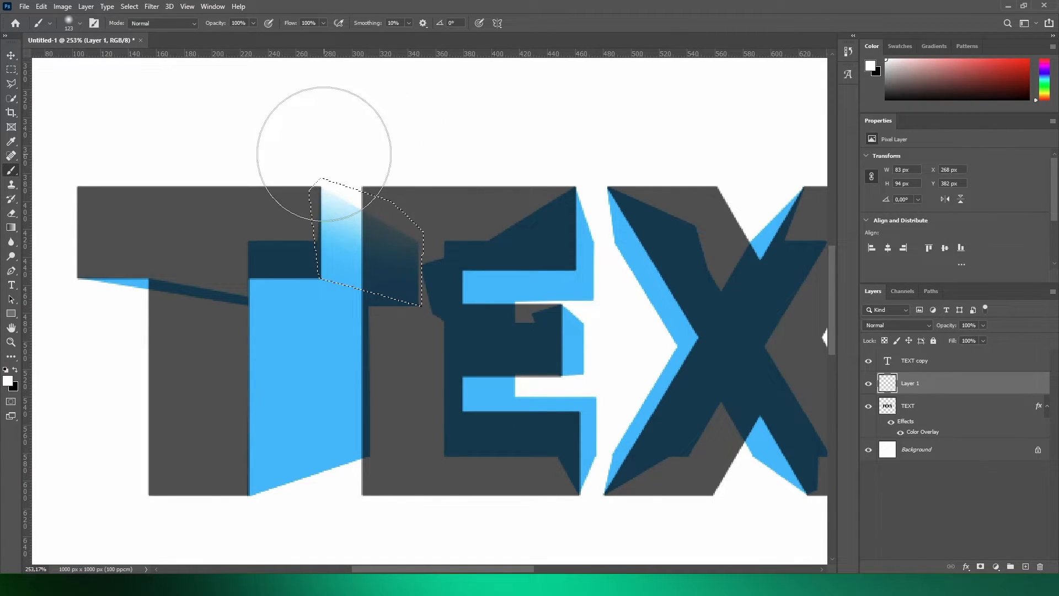
{"action": "key", "text": "x"}
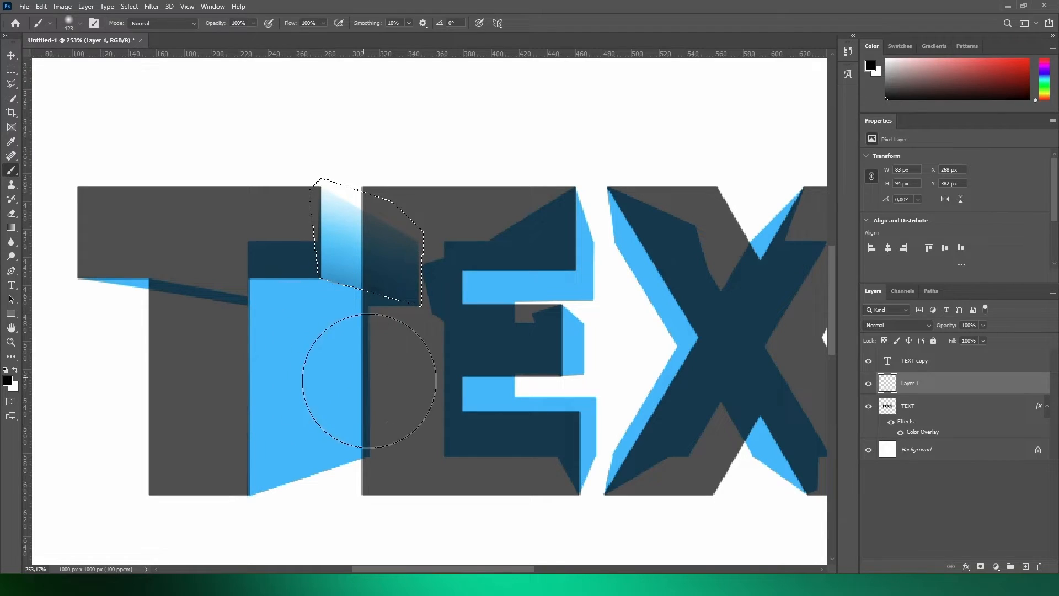
- Lasso the underside face beneath the right half of the first T's crossbar and shade it with soft black
{"action": "key", "text": "l"}
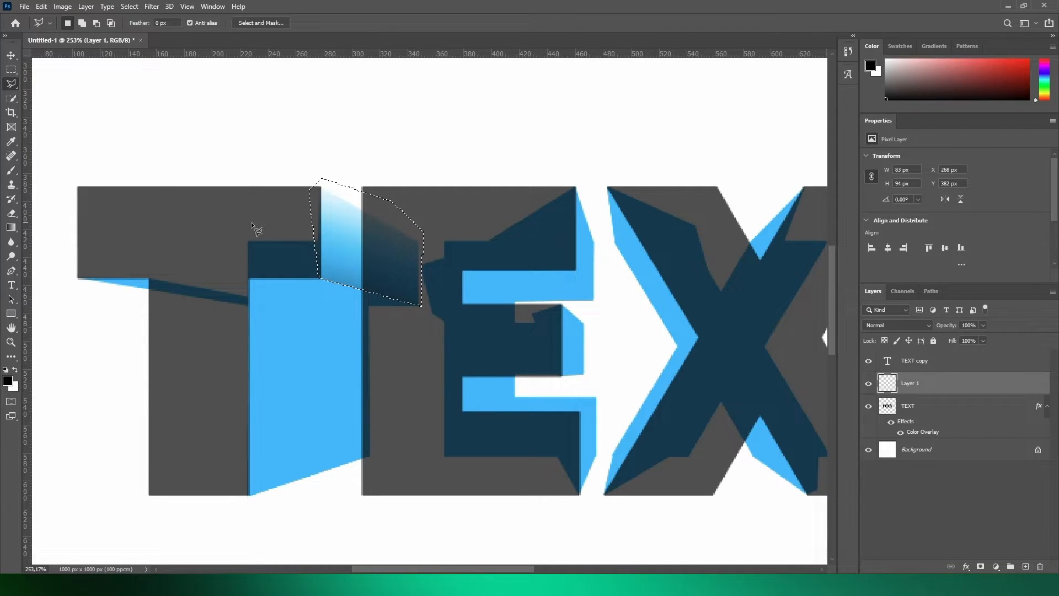
{"action": "scroll", "coordinate": [324, 326], "scroll_direction": "up", "scroll_amount": 3}
{"action": "left_click", "coordinate": [215, 258]}
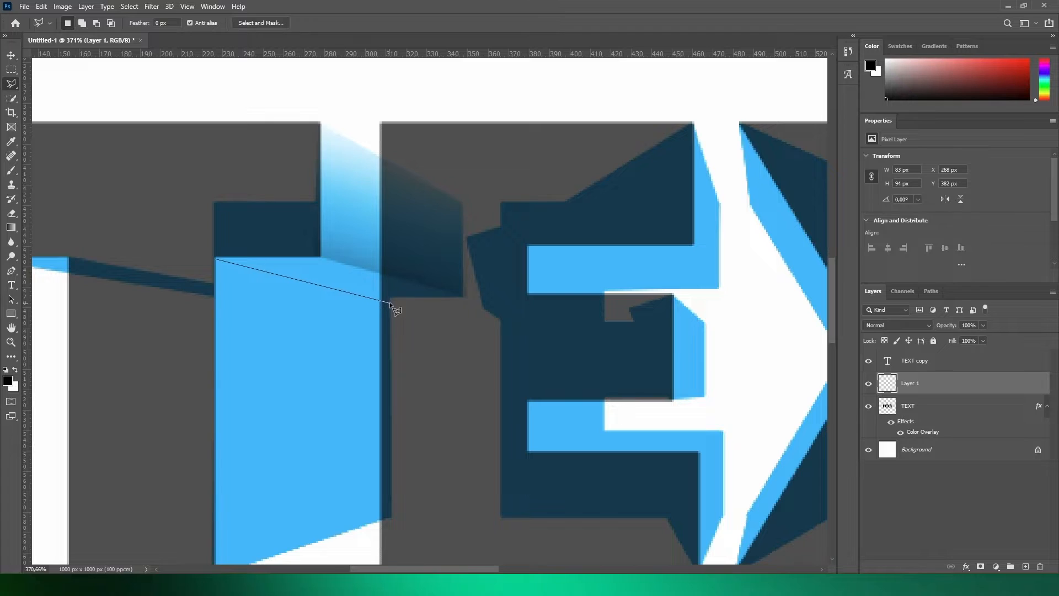
{"action": "left_click", "coordinate": [466, 299]}
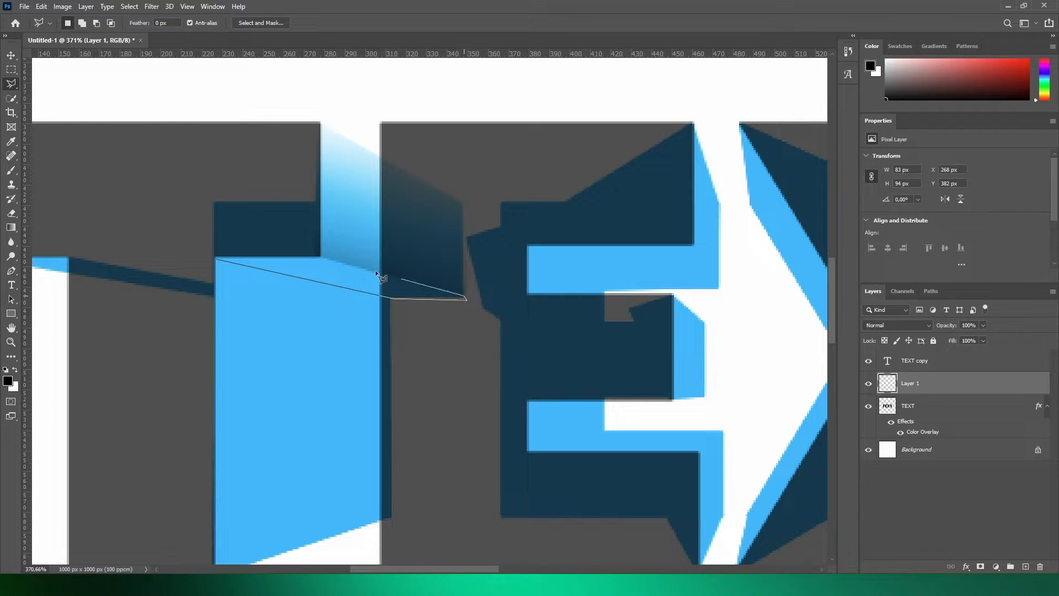
{"action": "left_click", "coordinate": [213, 257]}
{"action": "key", "text": "b"}
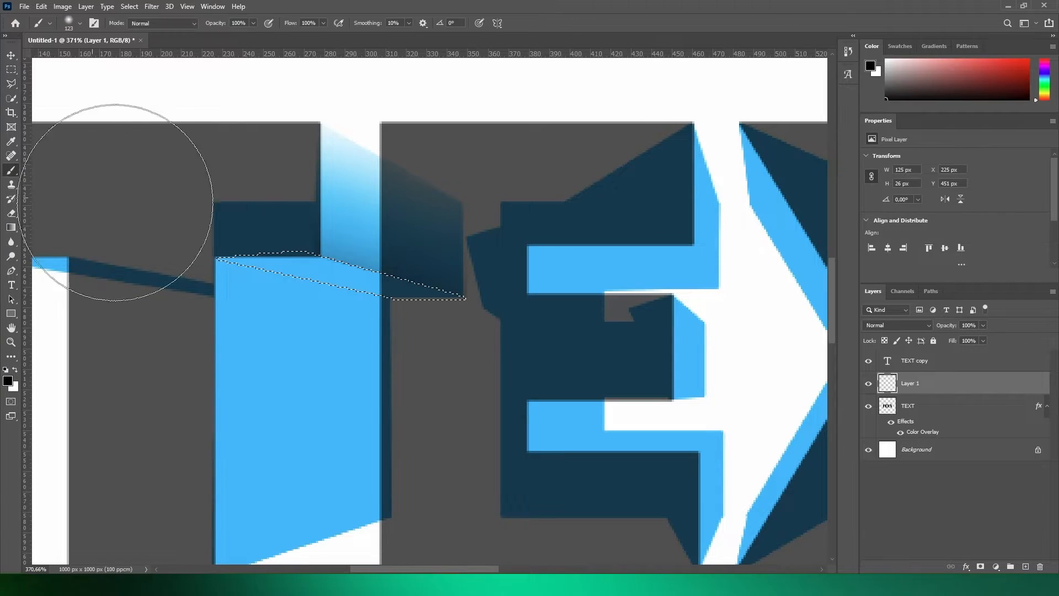
{"action": "scroll", "coordinate": [370, 249], "scroll_direction": "down", "scroll_amount": 2}
{"action": "mouse_move", "coordinate": [234, 300]}
{"action": "left_mouse_down"}
{"action": "mouse_move", "coordinate": [293, 311]}
{"action": "mouse_move", "coordinate": [418, 374]}
{"action": "left_mouse_up"}
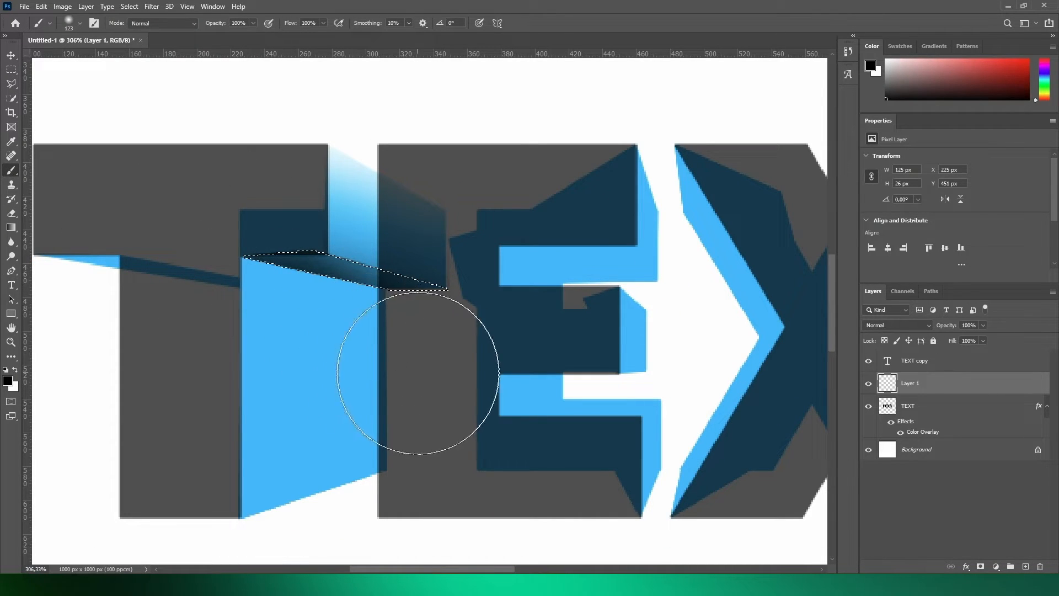
- Lasso the side face of the first T's stem and paint a soft black shadow along its top edge
{"action": "key", "text": "l"}
{"action": "left_click", "coordinate": [236, 255]}
{"action": "left_click", "coordinate": [414, 295]}
{"action": "left_click", "coordinate": [237, 256]}
{"action": "key", "text": "b"}
{"action": "mouse_move", "coordinate": [325, 183]}
{"action": "left_mouse_down"}
{"action": "mouse_move", "coordinate": [316, 161]}
{"action": "mouse_move", "coordinate": [417, 180]}
{"action": "mouse_move", "coordinate": [265, 148]}
{"action": "left_mouse_up"}
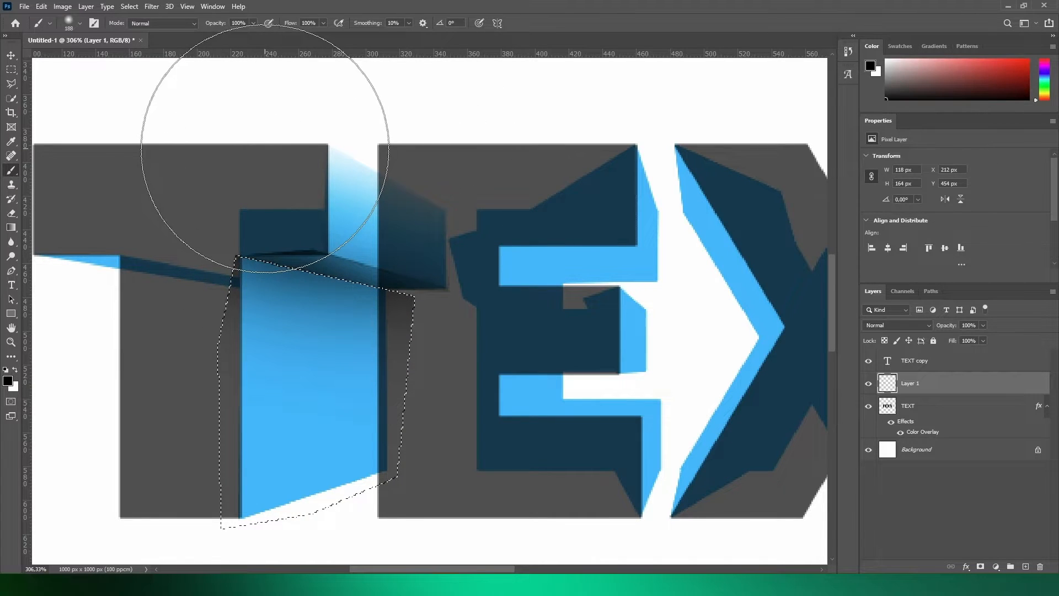
- Brush a soft white highlight onto the lower-right part of the first T's stem face, then deselect
{"action": "scroll", "coordinate": [441, 221], "scroll_direction": "down", "scroll_amount": 2}
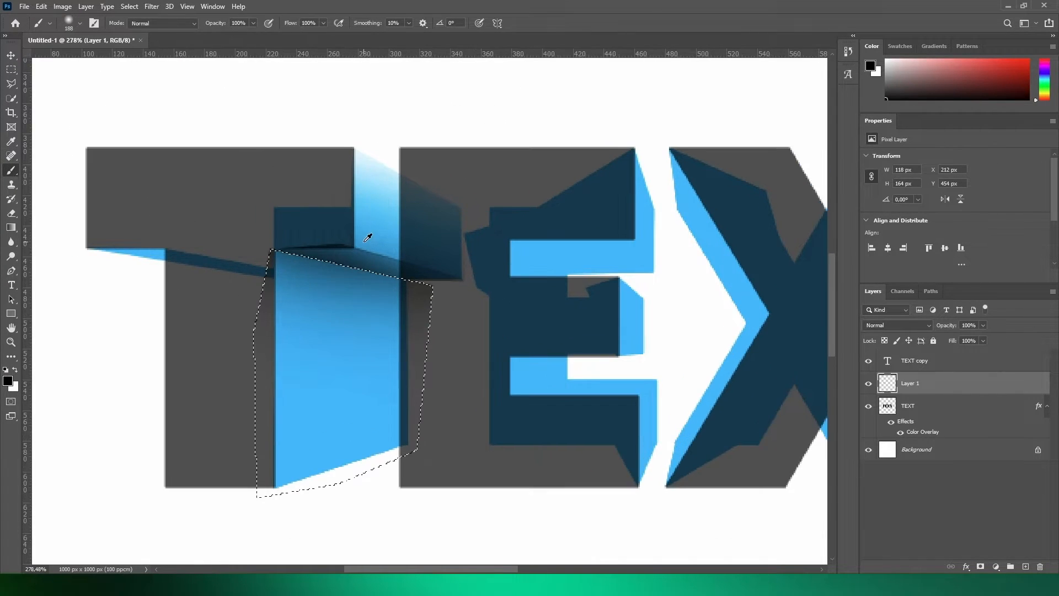
{"action": "scroll", "coordinate": [368, 237], "scroll_direction": "up", "scroll_amount": 1}
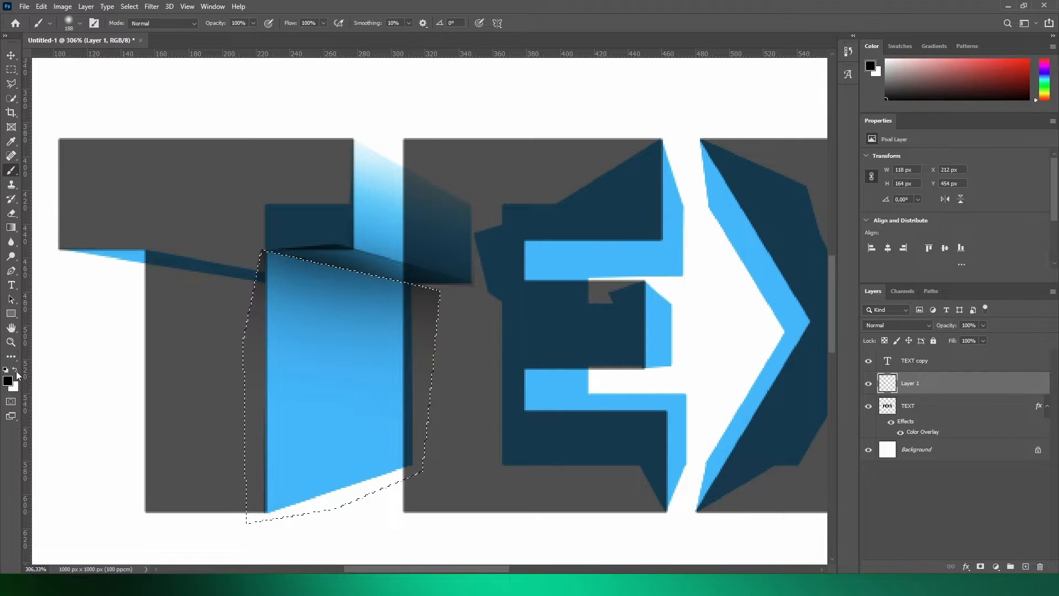
{"action": "left_click", "coordinate": [15, 371]}
{"action": "scroll", "coordinate": [384, 327], "scroll_direction": "down", "scroll_amount": 5}
{"action": "left_click_drag", "start_coordinate": [431, 468], "coordinate": [495, 467]}
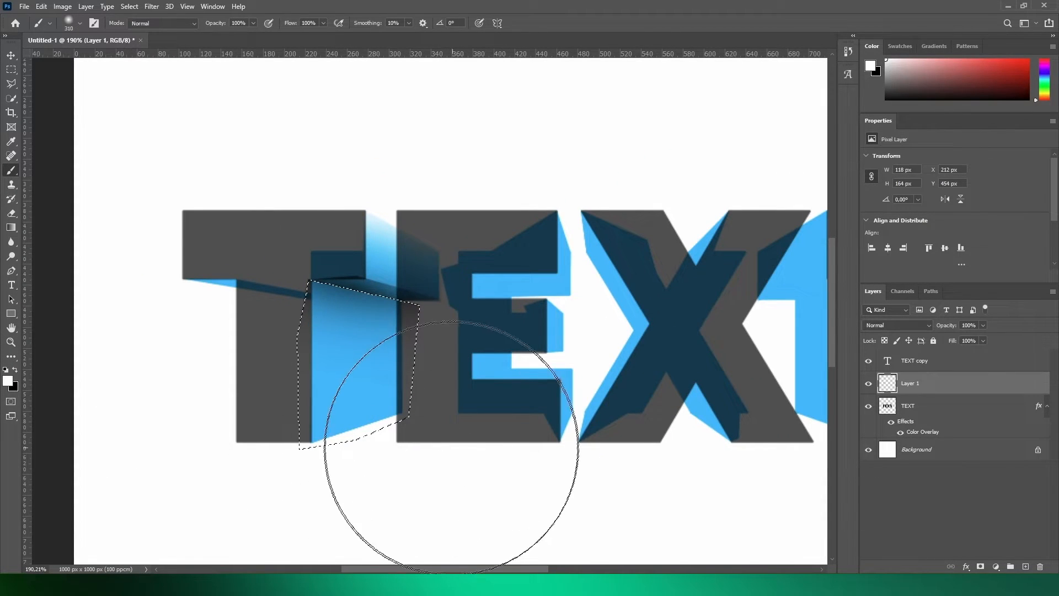
{"action": "left_click", "coordinate": [474, 449]}
{"action": "left_click", "coordinate": [11, 69]}
{"action": "left_click", "coordinate": [188, 105]}
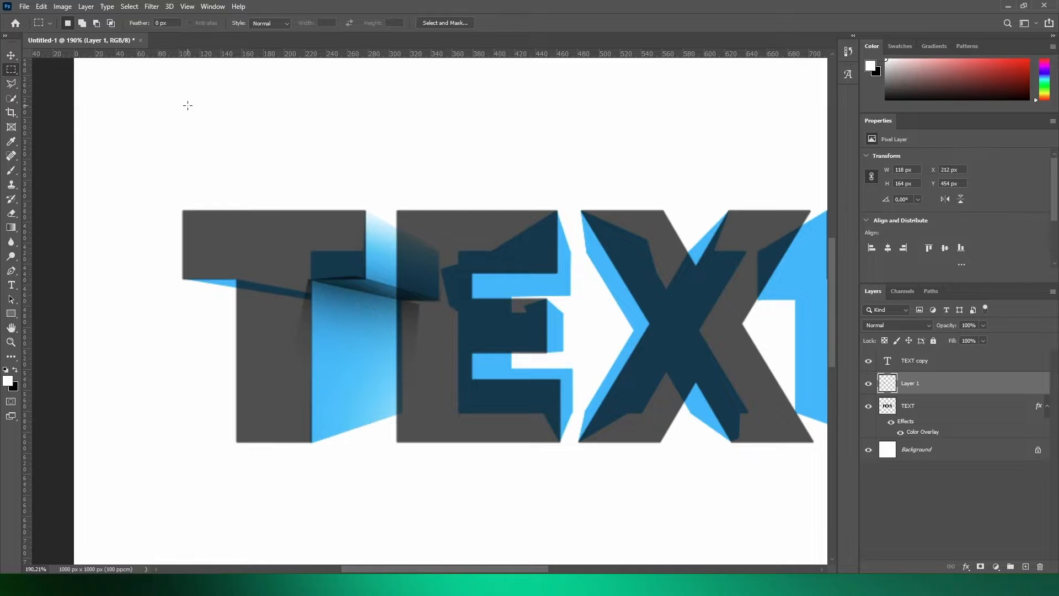
{"action": "scroll", "coordinate": [309, 315], "scroll_direction": "up", "scroll_amount": 5}
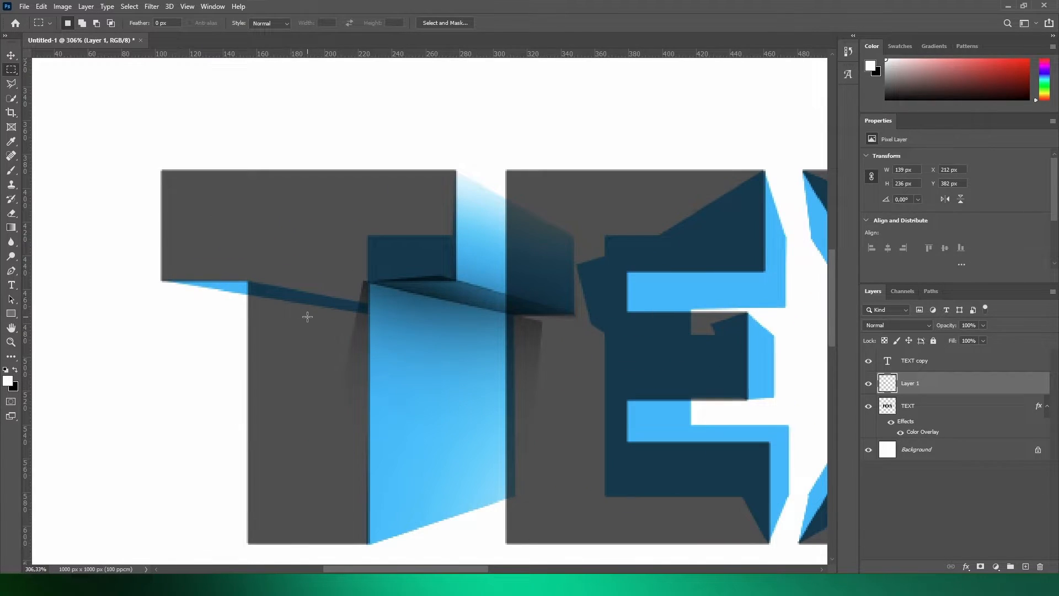
{"action": "scroll", "coordinate": [308, 317], "scroll_direction": "down", "scroll_amount": 4}
{"action": "scroll", "coordinate": [229, 283], "scroll_direction": "up", "scroll_amount": 5}
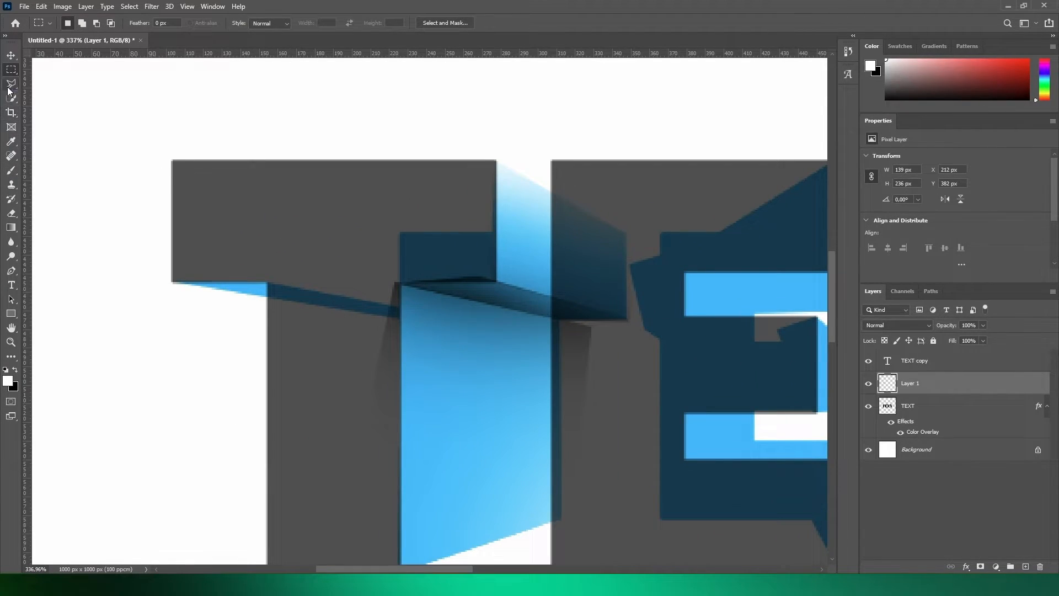
{"action": "left_click", "coordinate": [11, 84]}
{"action": "left_click", "coordinate": [197, 256]}
{"action": "left_click", "coordinate": [166, 276]}
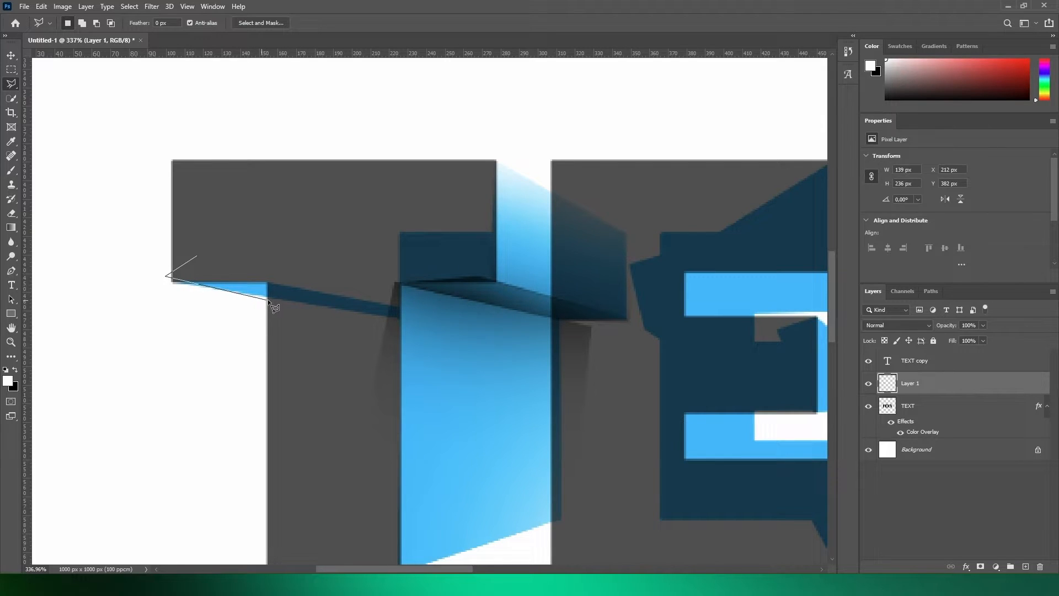
{"action": "left_click", "coordinate": [197, 255]}
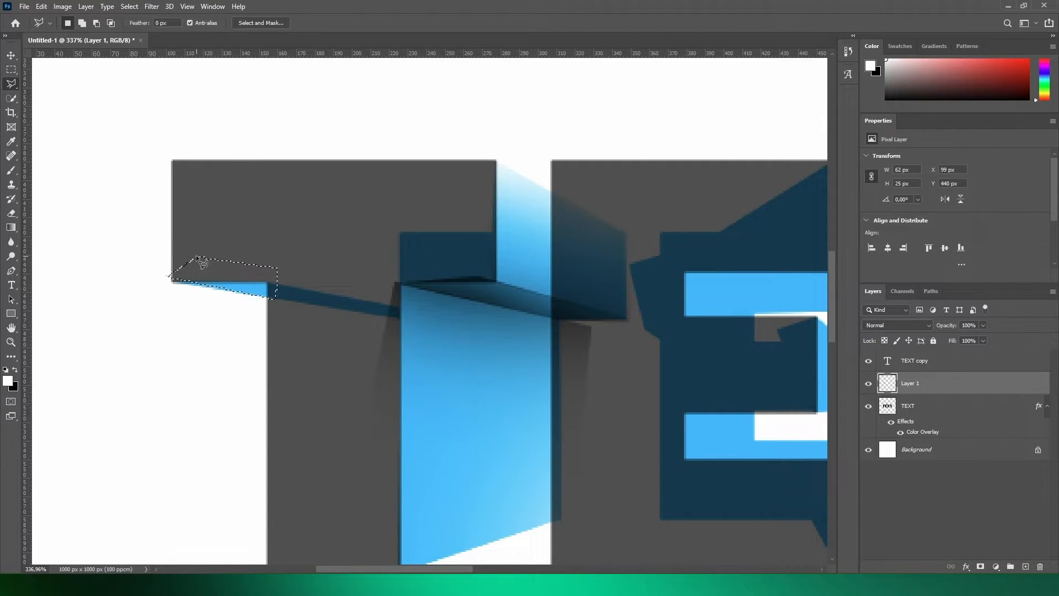
{"action": "double_click", "coordinate": [294, 300]}
{"action": "key", "text": "ctrl+d"}
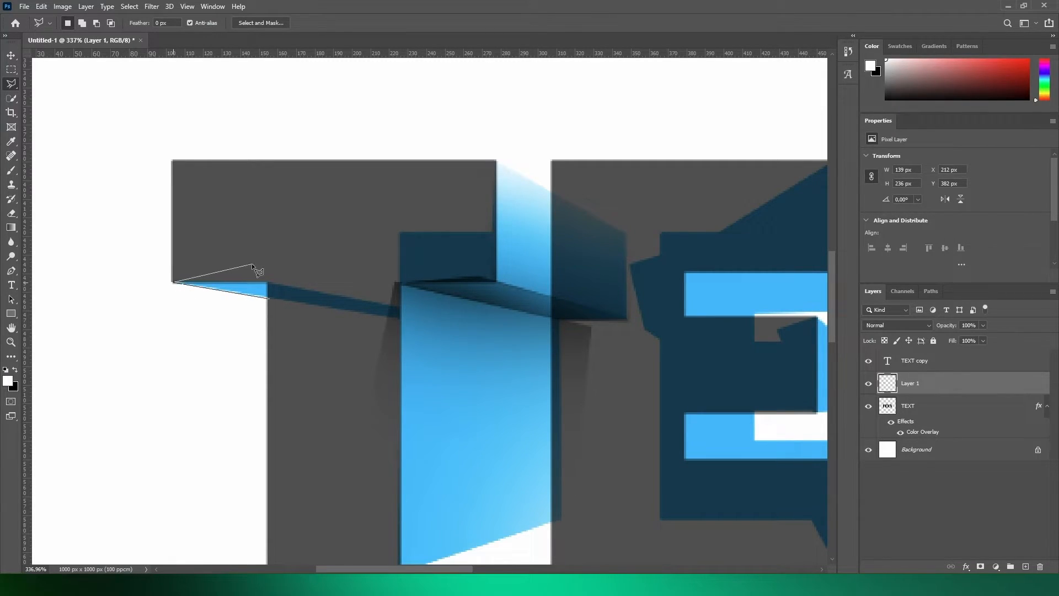
- Lasso the thin underside face at the left end of the first T's crossbar and shade it with soft black
{"action": "double_click", "coordinate": [269, 299]}
{"action": "key", "text": "b"}
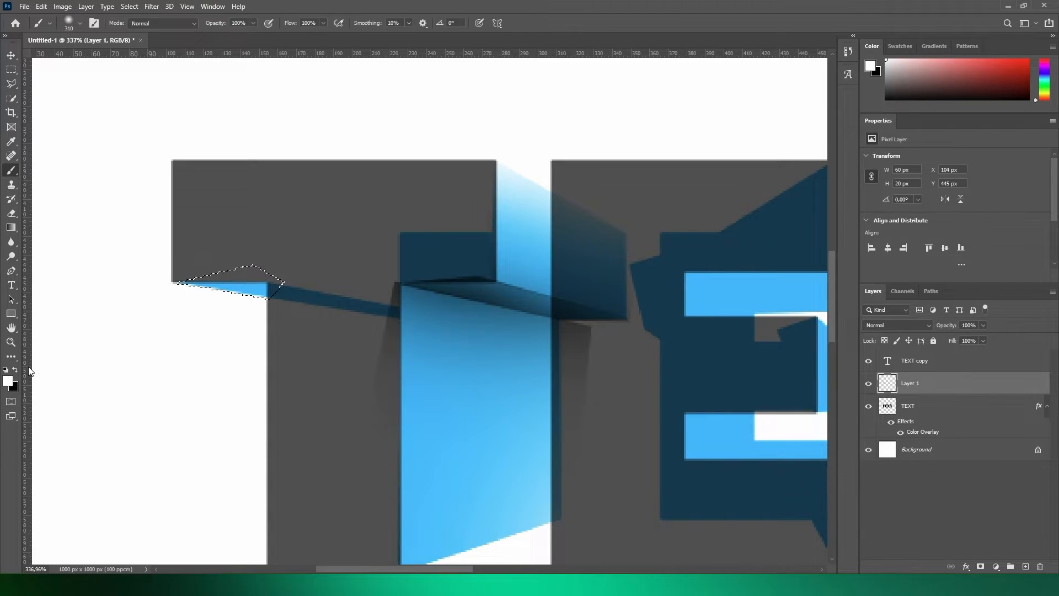
{"action": "key", "text": "d"}
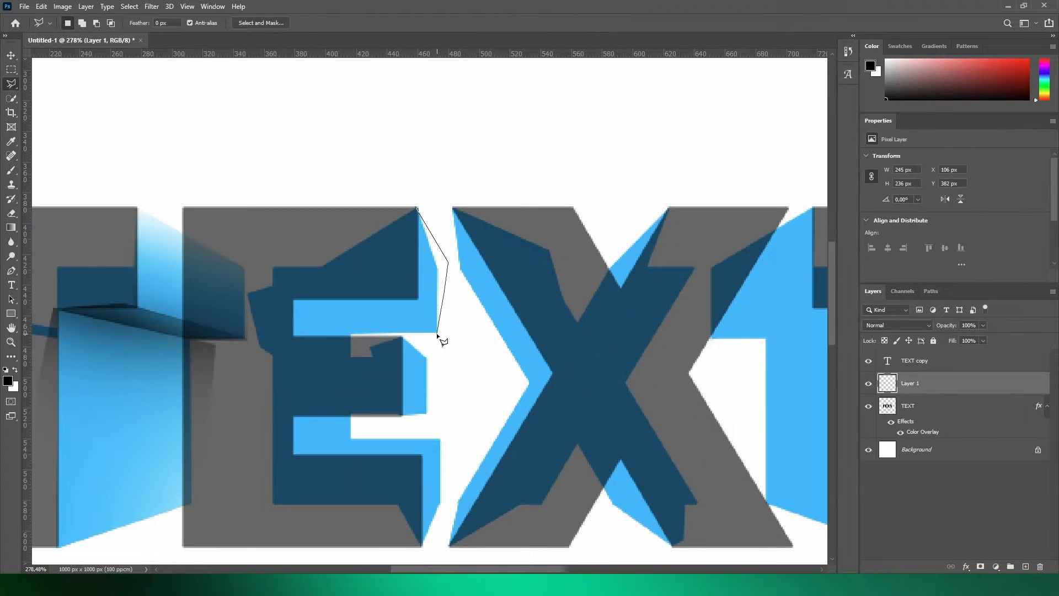
- Shade the right end face and the underside of the E's top arm with soft black and white
{"action": "key", "text": "b"}
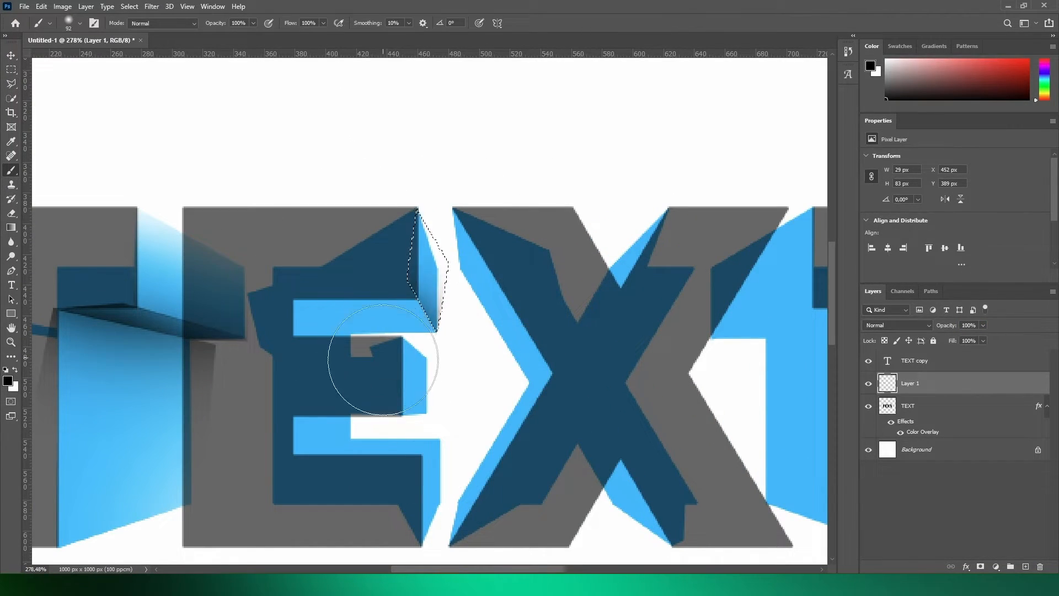
{"action": "key", "text": "m"}
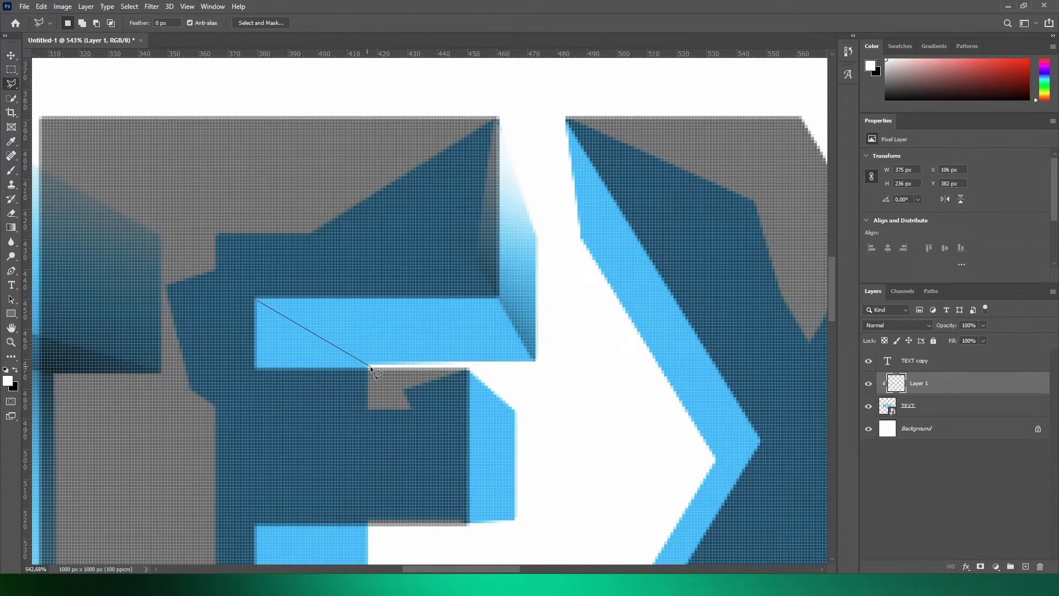
{"action": "left_click", "coordinate": [370, 367]}
{"action": "left_click", "coordinate": [535, 362]}
{"action": "left_click", "coordinate": [499, 297]}
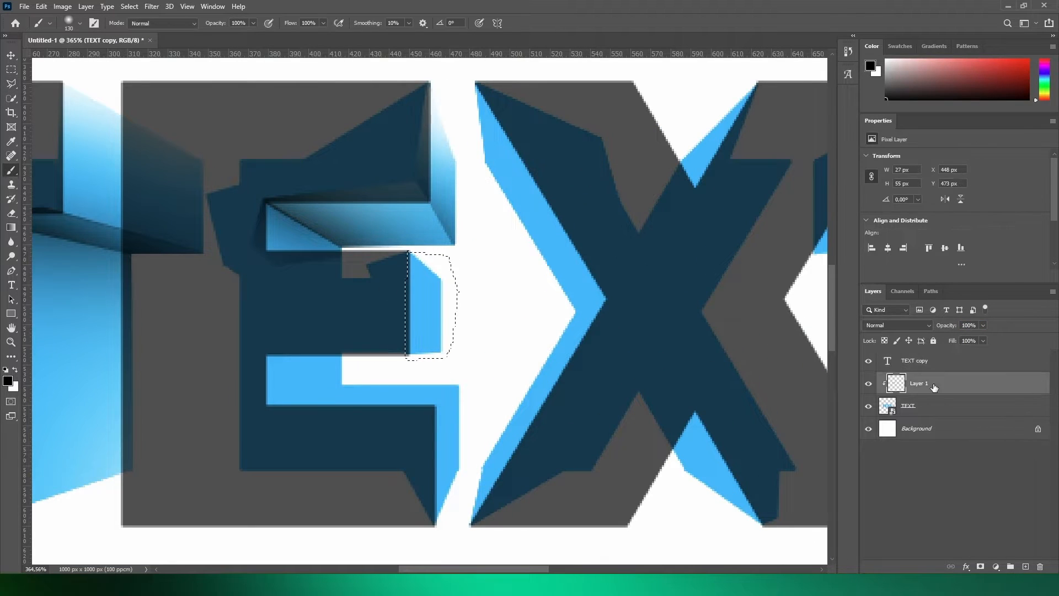
- Lasso and shade the remaining inner faces of the E, including the middle arm's end and the bottom arm's upper face
{"action": "key", "text": "x"}
{"action": "key", "text": "b"}
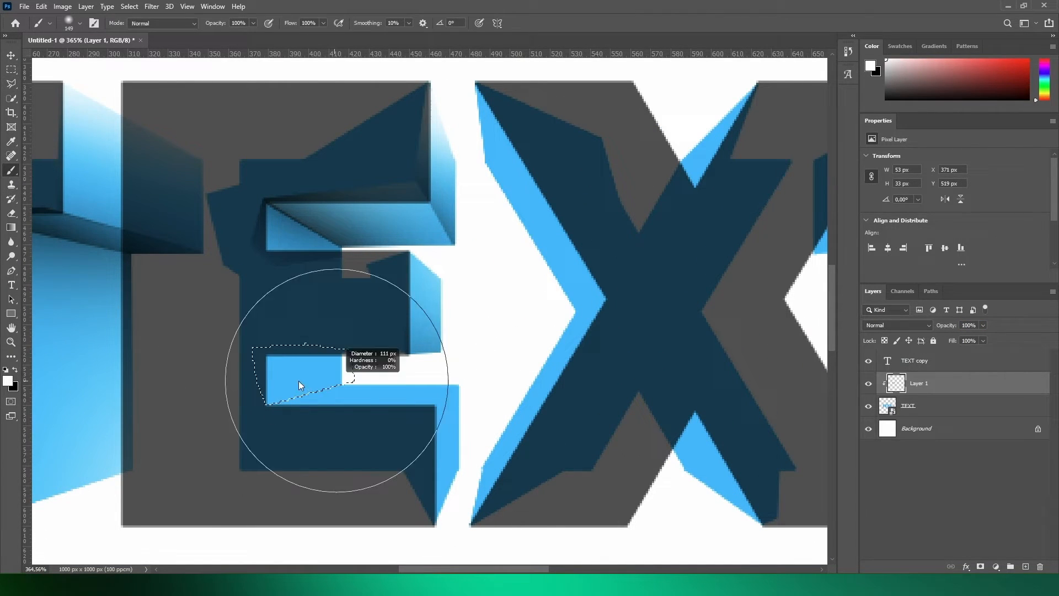
{"action": "key", "text": "x"}
{"action": "left_click_drag", "start_coordinate": [299, 385], "coordinate": [177, 270]}
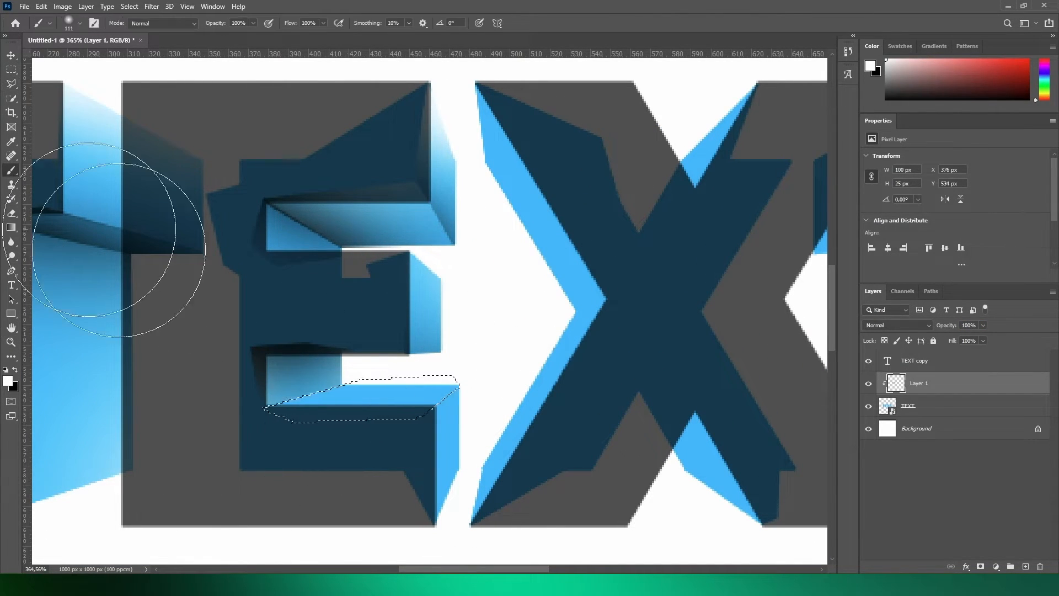
{"action": "left_click_drag", "start_coordinate": [438, 358], "coordinate": [416, 426]}
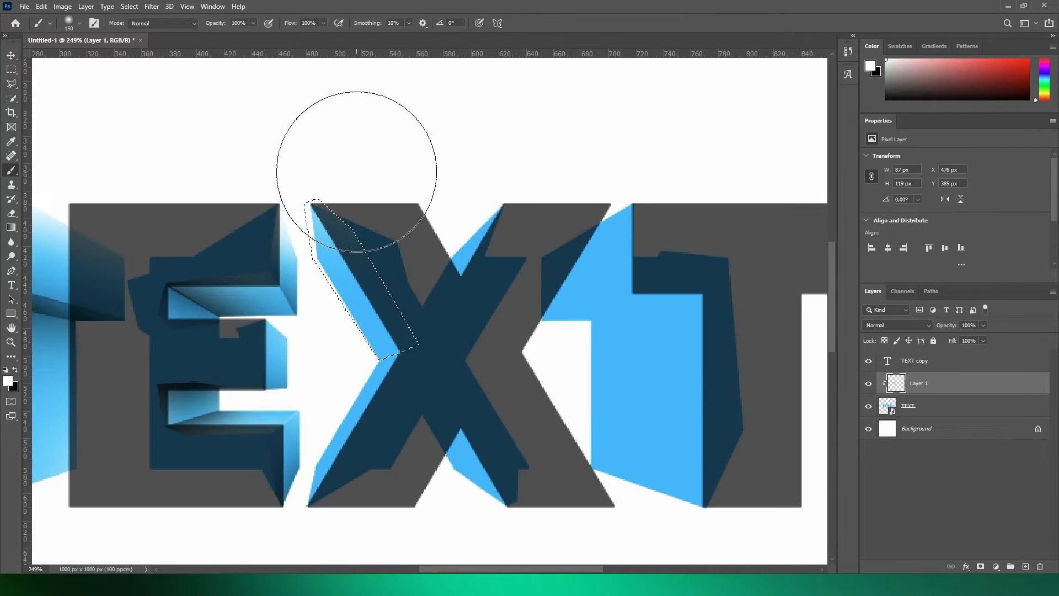
- Lasso the X's extruded side and notch faces and shade them with soft black shadows and white highlights
{"action": "key", "text": "l"}
{"action": "left_click", "coordinate": [298, 517]}
{"action": "left_click", "coordinate": [313, 443]}
{"action": "left_click", "coordinate": [297, 518]}
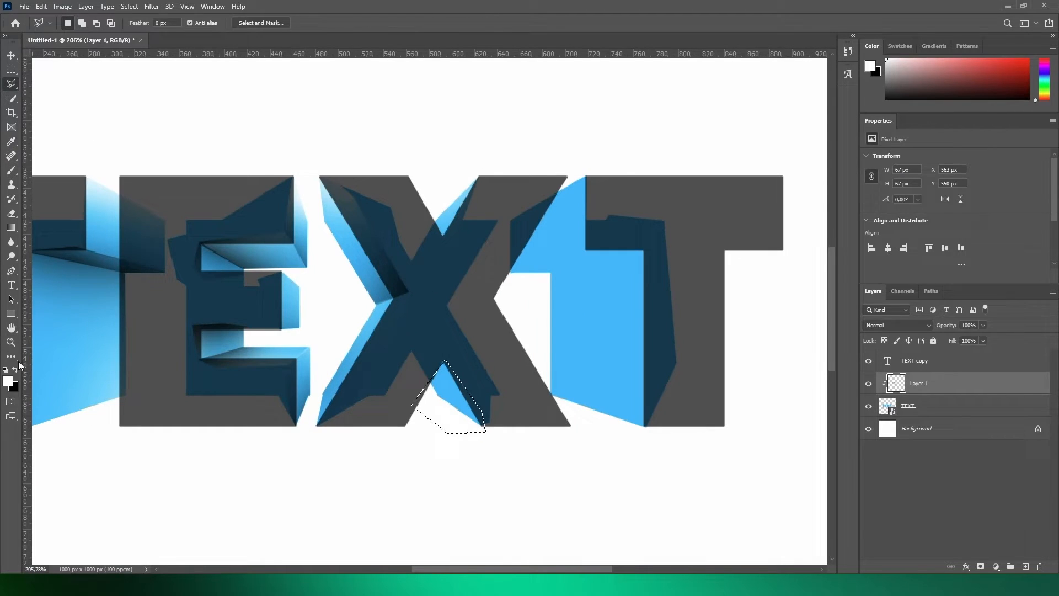
{"action": "left_click", "coordinate": [15, 368]}
{"action": "key", "text": "b"}
- Lasso the face at the left end of the last T's crossbar, shade it black and white, then deselect
{"action": "left_click", "coordinate": [332, 217]}
{"action": "left_click", "coordinate": [424, 267]}
{"action": "key", "text": "b"}
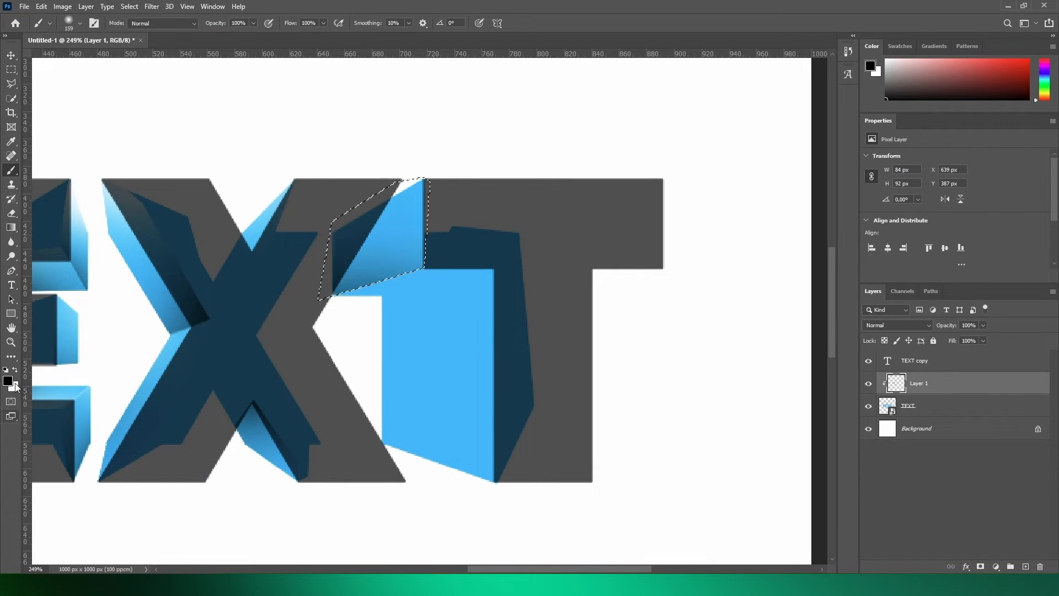
{"action": "left_click", "coordinate": [15, 369]}
{"action": "key", "text": "ctrl+d"}
- Lasso and shade the underside of the last T's crossbar and the side face of its stem
{"action": "key", "text": "l"}
{"action": "left_click", "coordinate": [382, 295]}
{"action": "left_click", "coordinate": [382, 314]}
{"action": "left_click", "coordinate": [310, 303]}
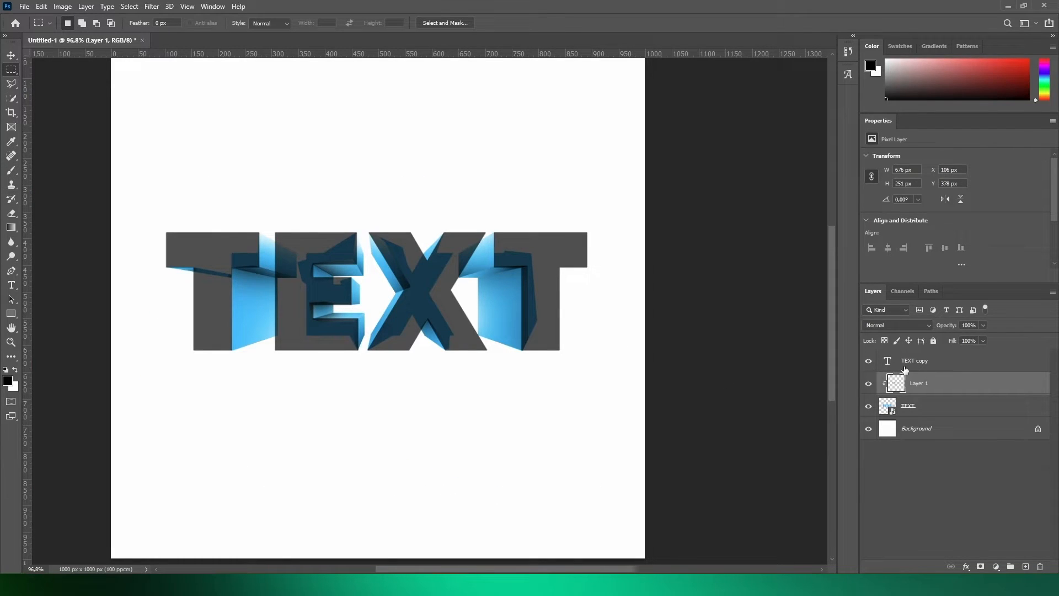
- Restore the TEXT copy layer's opacity to 100% and apply a blue Color Overlay with Difference blend mode at 100% opacity
{"action": "left_click_drag", "start_coordinate": [948, 326], "coordinate": [1011, 326]}
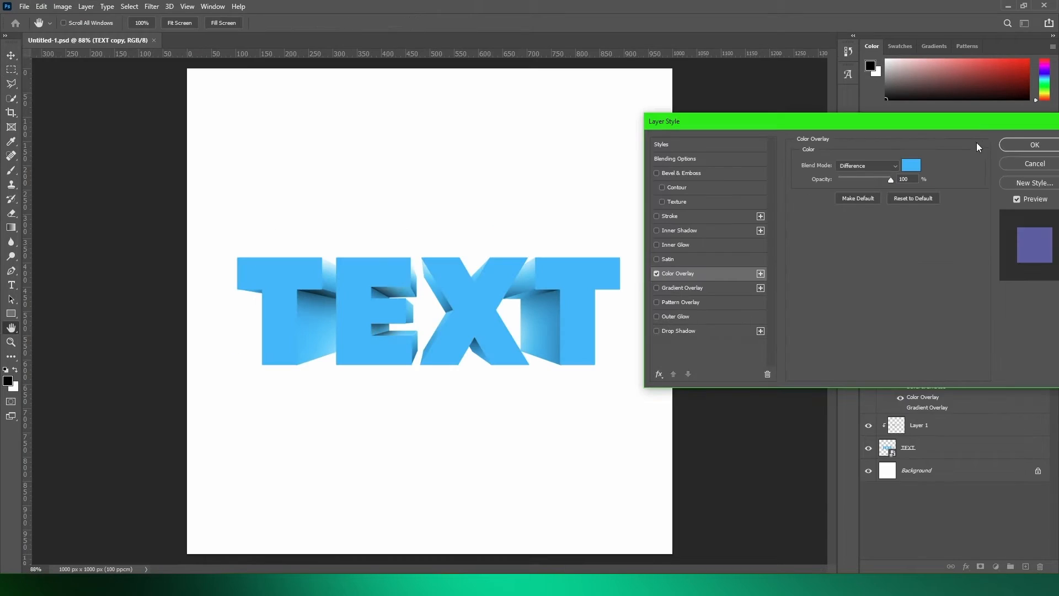
{"action": "left_click", "coordinate": [1027, 144]}
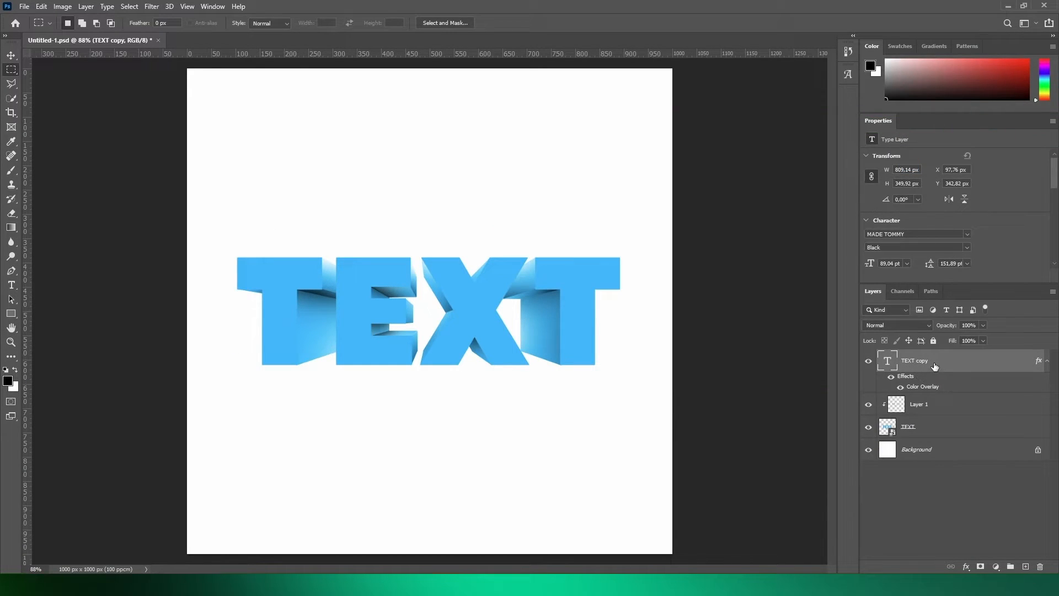
- Convert the TEXT copy layer to a smart object and open its layer style settings
{"action": "right_click", "coordinate": [935, 366]}
{"action": "left_click", "coordinate": [864, 210]}
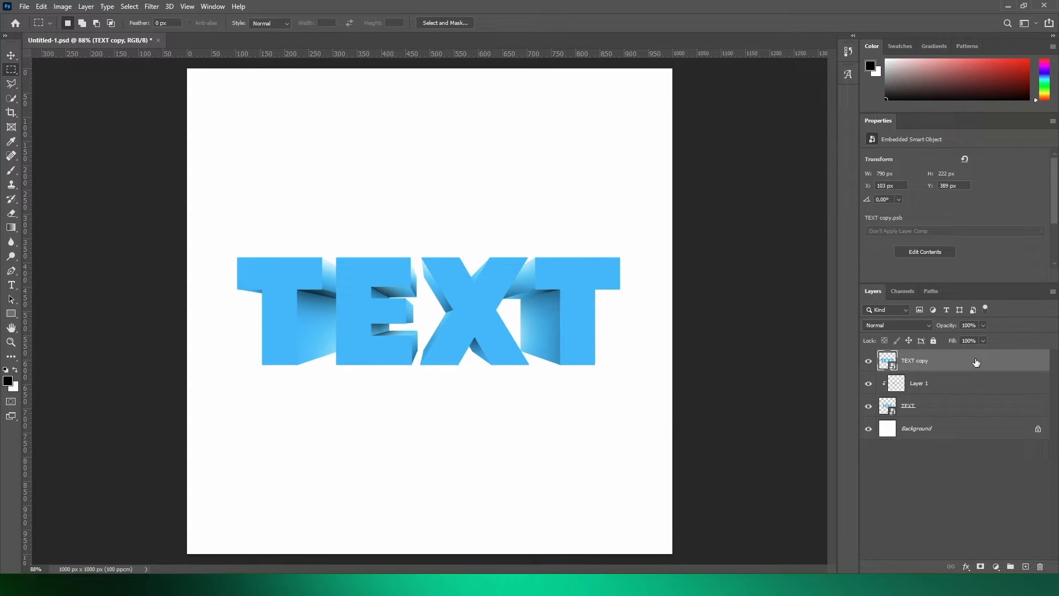
{"action": "double_click", "coordinate": [976, 361]}
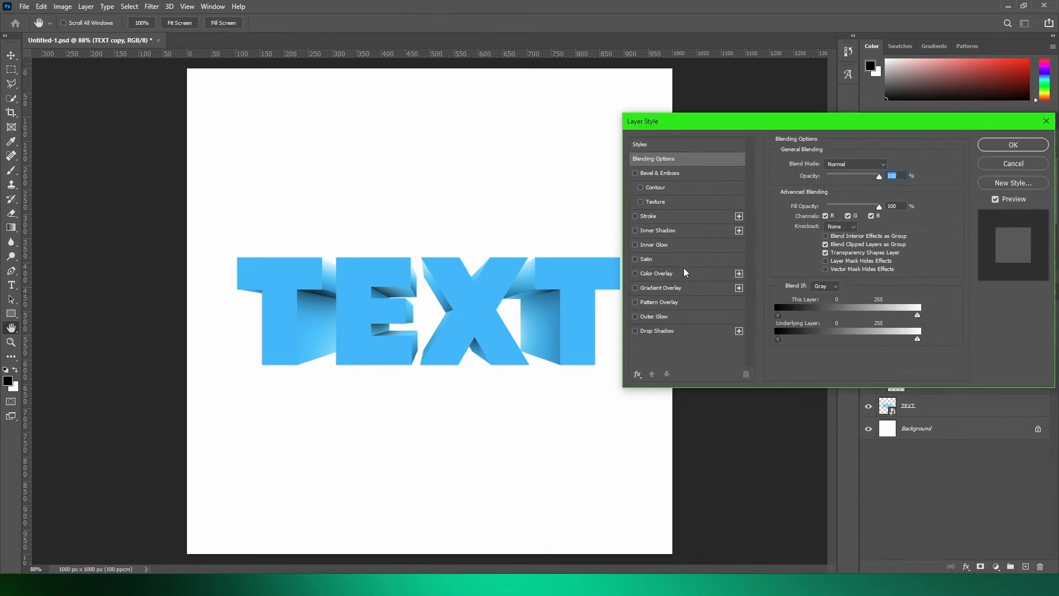
- Add a Gradient Overlay with Overlay blend mode to the TEXT copy layer and enable Bevel & Emboss
{"action": "left_click", "coordinate": [635, 288]}
{"action": "left_click", "coordinate": [656, 287]}
{"action": "left_click", "coordinate": [847, 164]}
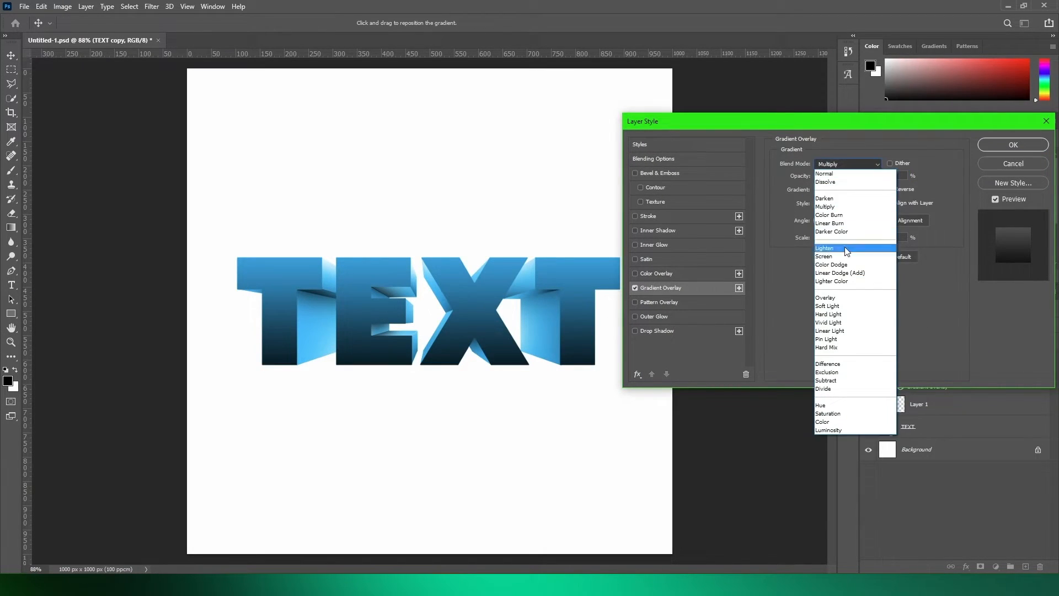
{"action": "left_click", "coordinate": [845, 301]}
{"action": "left_click", "coordinate": [635, 173]}
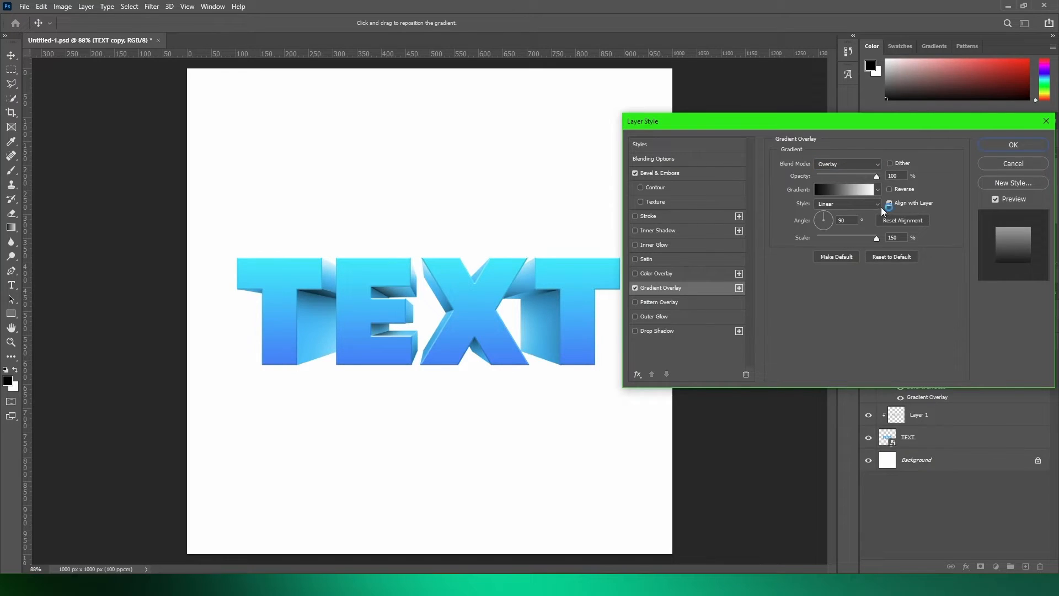
- Edit the overlay gradient into two white-to-black fades that meet at a hard break in the middle
{"action": "left_click", "coordinate": [877, 189]}
{"action": "left_click", "coordinate": [843, 189]}
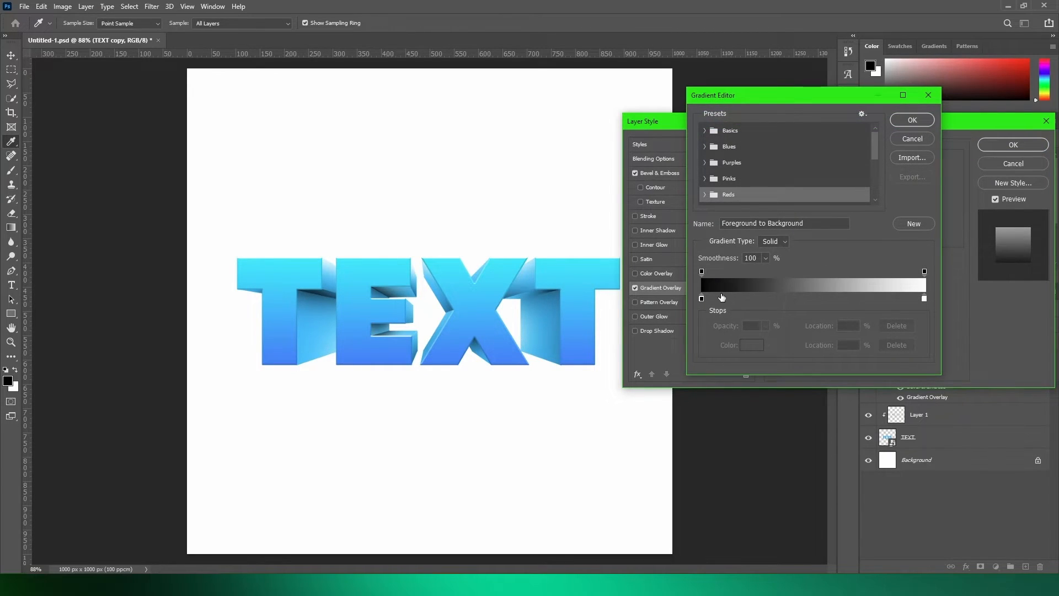
{"action": "left_click_drag", "start_coordinate": [702, 299], "coordinate": [811, 298]}
{"action": "left_click_drag", "start_coordinate": [925, 300], "coordinate": [673, 300]}
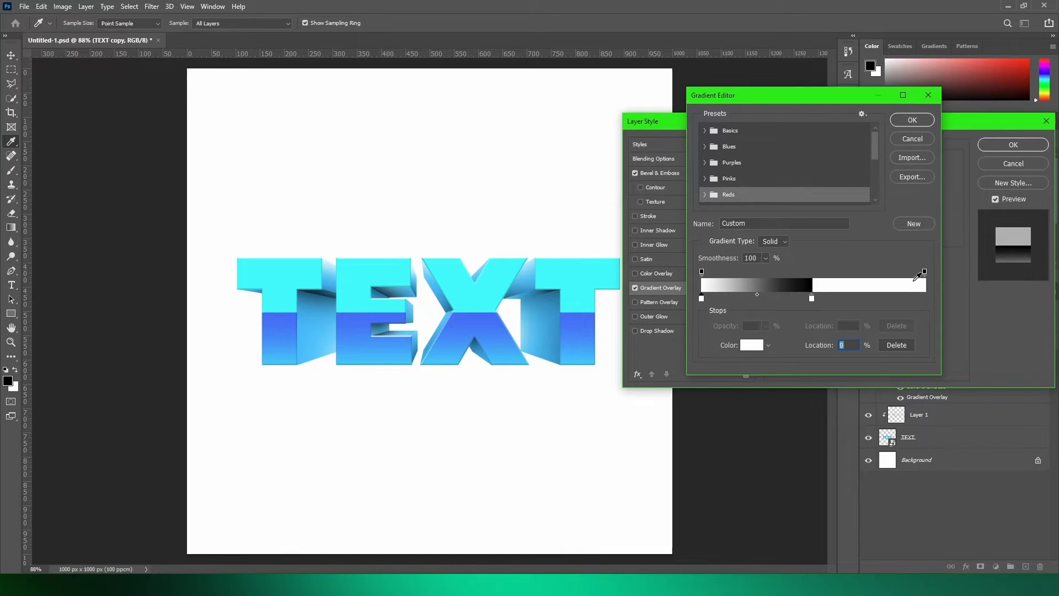
{"action": "left_click_drag", "start_coordinate": [913, 299], "coordinate": [934, 297]}
{"action": "left_click", "coordinate": [751, 345]}
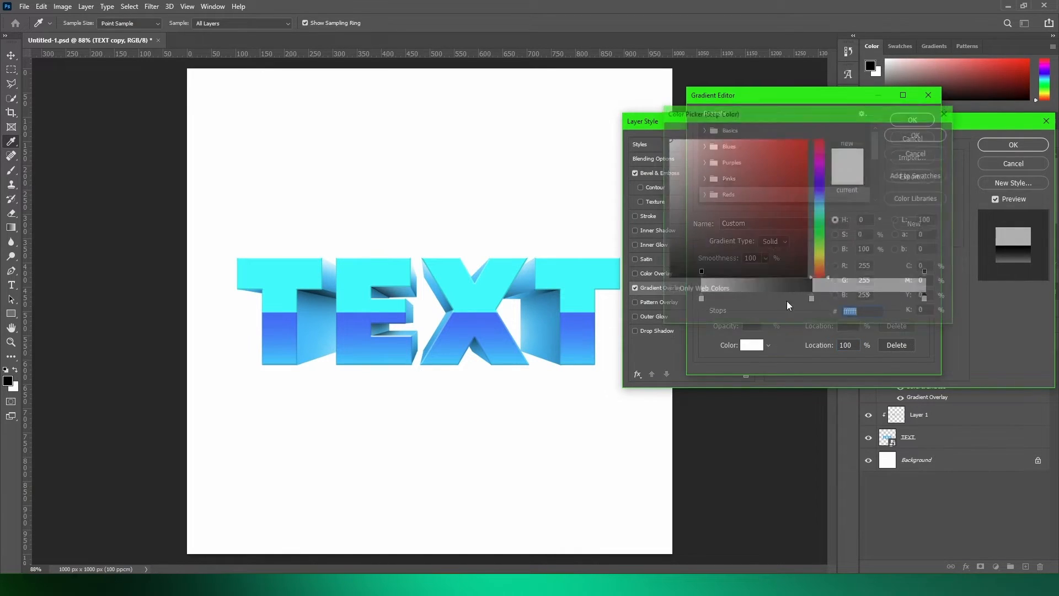
{"action": "left_click", "coordinate": [918, 133]}
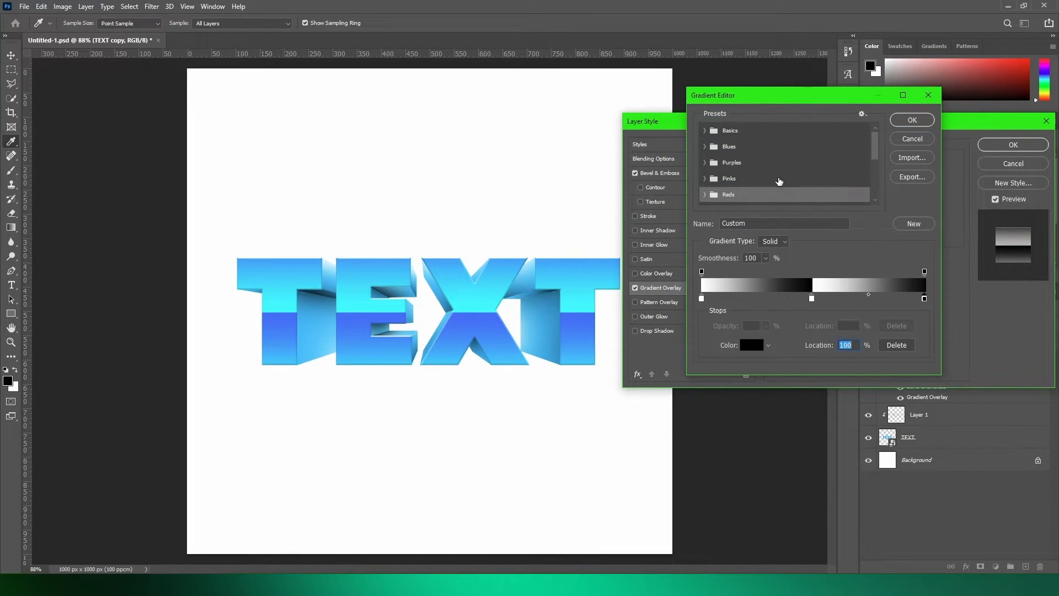
{"action": "left_click", "coordinate": [912, 120]}
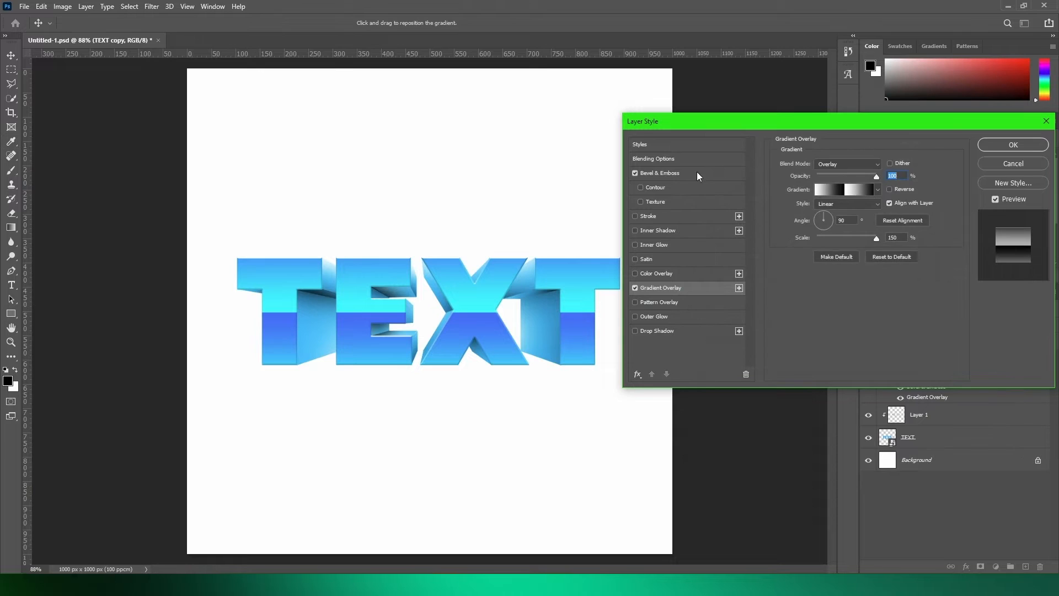
- Add a blue Inner Glow with Normal blend mode to the TEXT copy layer and adjust its size
{"action": "left_click", "coordinate": [635, 245]}
{"action": "left_click", "coordinate": [687, 243]}
{"action": "left_click", "coordinate": [802, 203]}
{"action": "type", "text": "00bdfd"}
{"action": "left_click", "coordinate": [911, 137]}
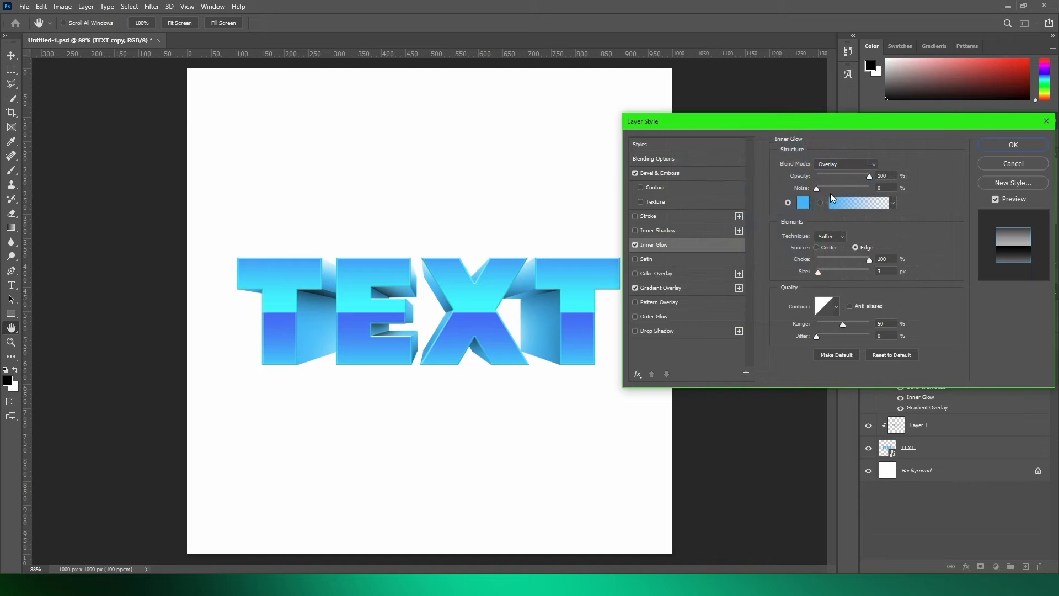
{"action": "left_click", "coordinate": [843, 164]}
{"action": "left_click", "coordinate": [857, 171]}
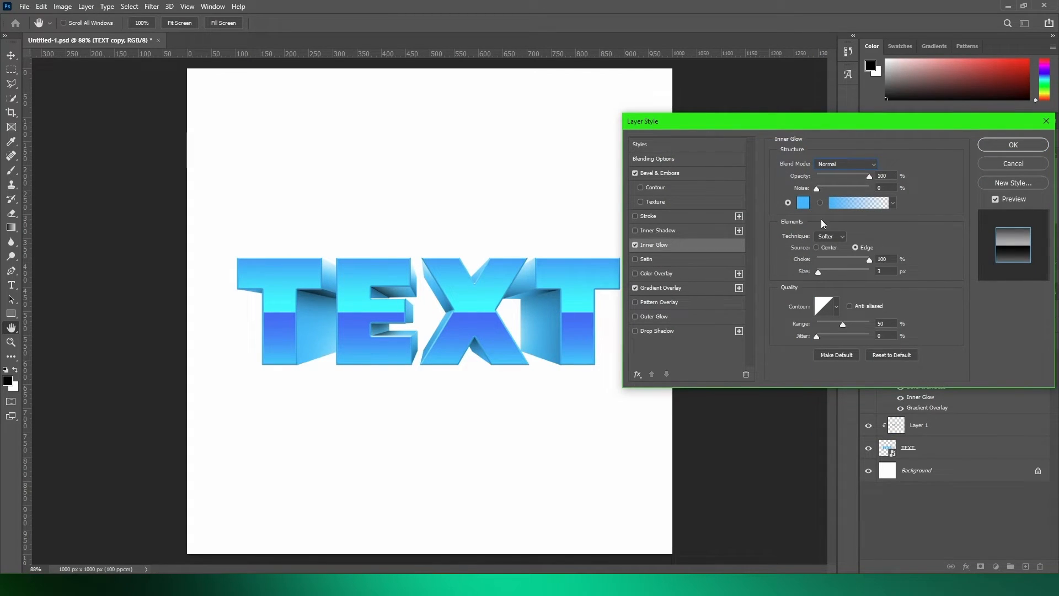
{"action": "left_click_drag", "start_coordinate": [804, 272], "coordinate": [806, 272]}
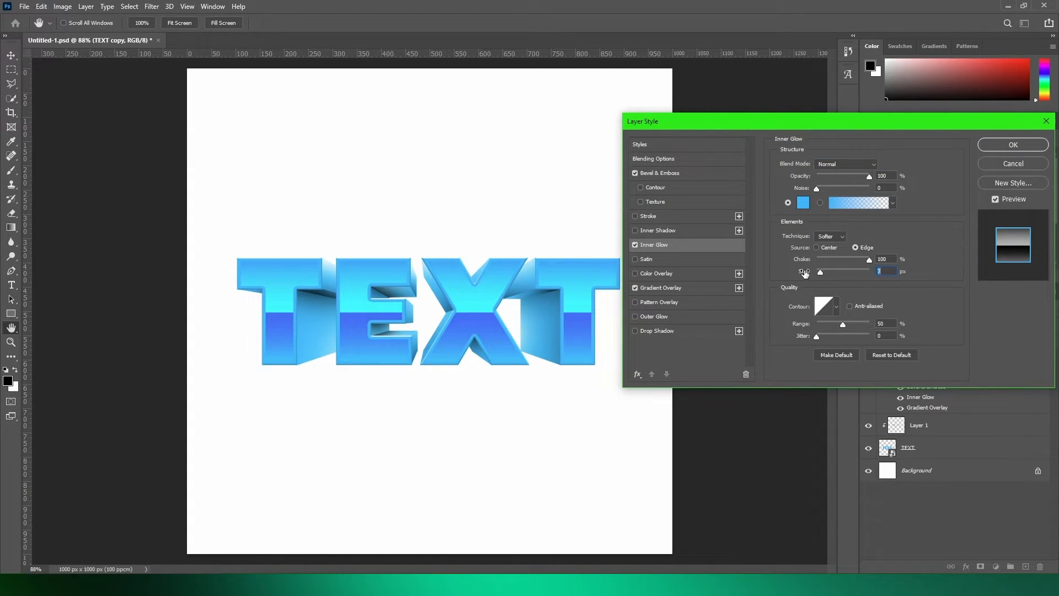
- Set the Inner Glow to white with Overlay blend mode, 0% choke and 7 px size
{"action": "left_click", "coordinate": [810, 203]}
{"action": "left_click", "coordinate": [616, 92]}
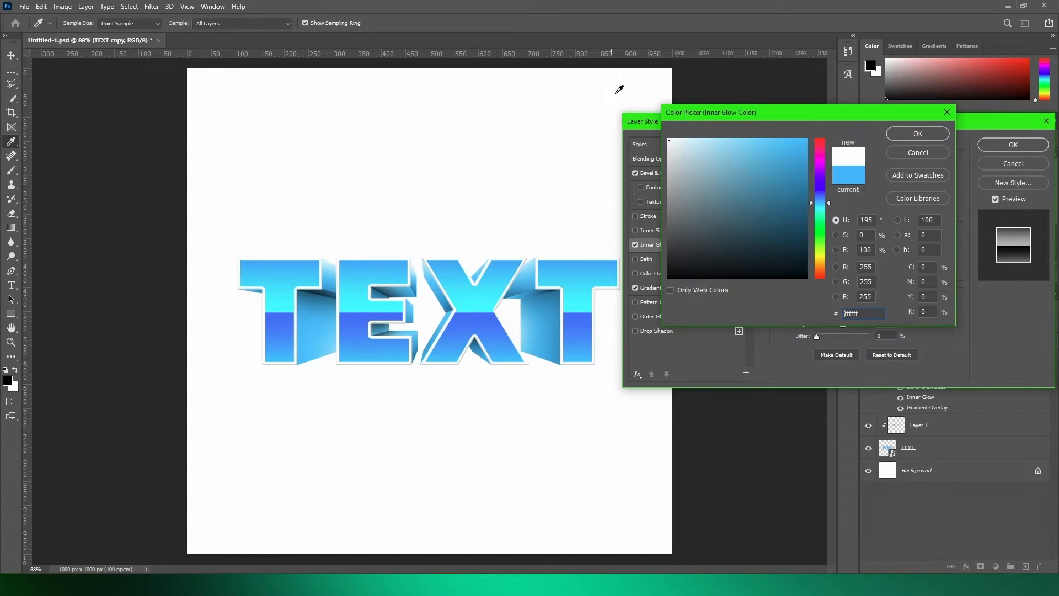
{"action": "left_click", "coordinate": [900, 135]}
{"action": "left_click_drag", "start_coordinate": [802, 272], "coordinate": [598, 282]}
{"action": "left_click_drag", "start_coordinate": [805, 276], "coordinate": [808, 276]}
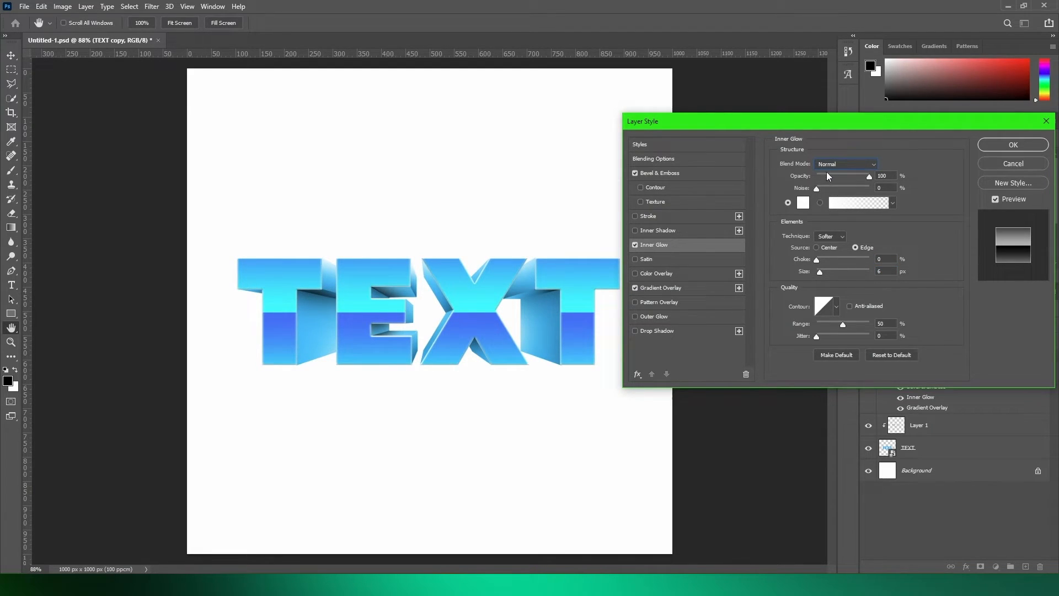
{"action": "left_click", "coordinate": [836, 162]}
{"action": "left_click", "coordinate": [832, 300]}
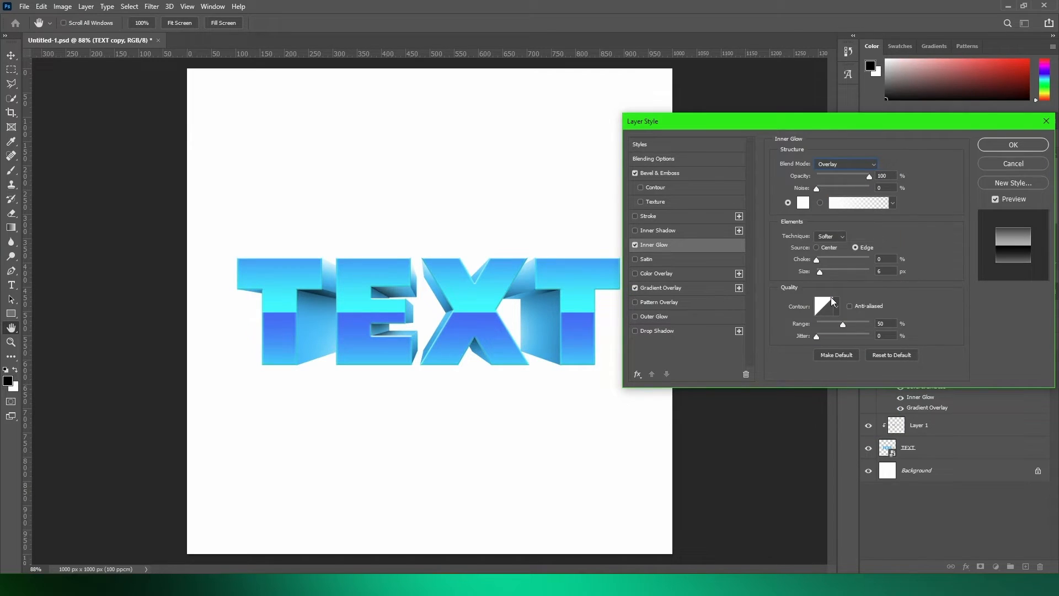
{"action": "left_click_drag", "start_coordinate": [803, 272], "coordinate": [805, 274]}
- Add a black Multiply Inner Shadow with 31% opacity, 8 px distance and 9 px size, and apply the layer style
{"action": "left_click", "coordinate": [635, 231]}
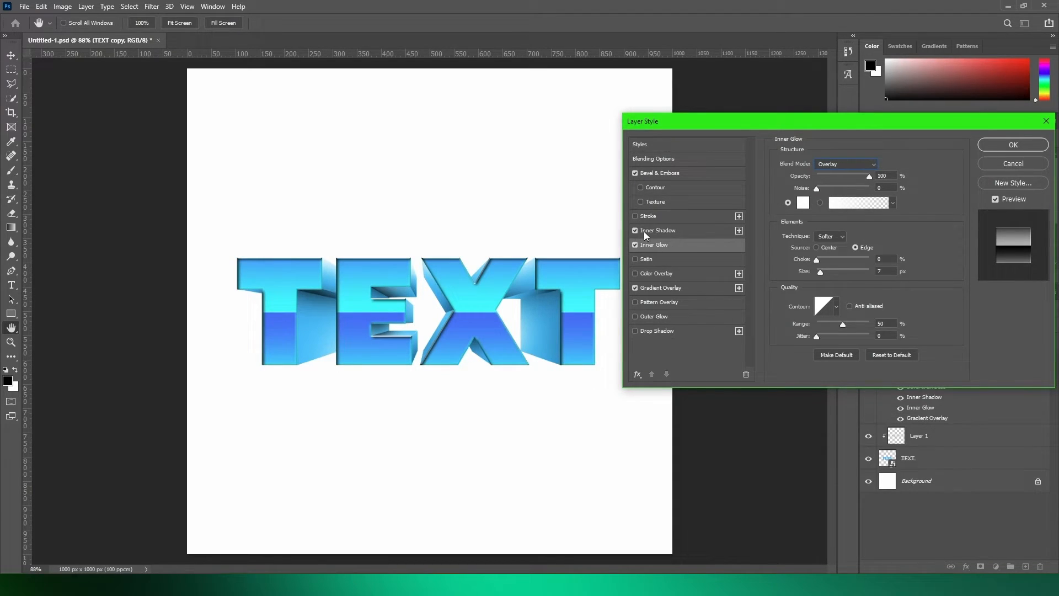
{"action": "left_click", "coordinate": [644, 230]}
{"action": "left_click_drag", "start_coordinate": [799, 214], "coordinate": [816, 242]}
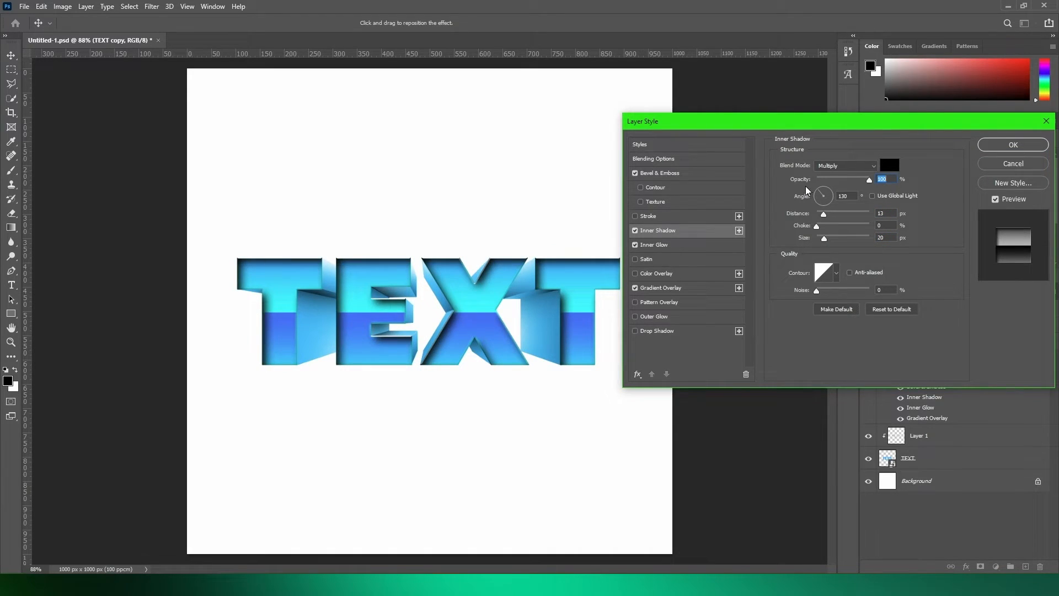
{"action": "left_click_drag", "start_coordinate": [802, 179], "coordinate": [764, 185]}
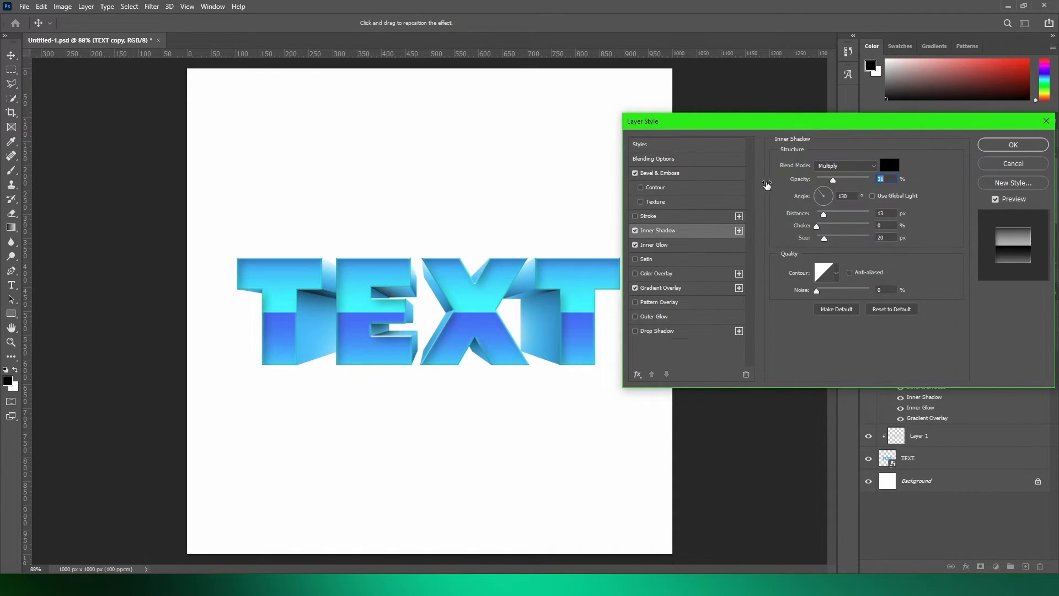
{"action": "left_click_drag", "start_coordinate": [807, 242], "coordinate": [800, 243]}
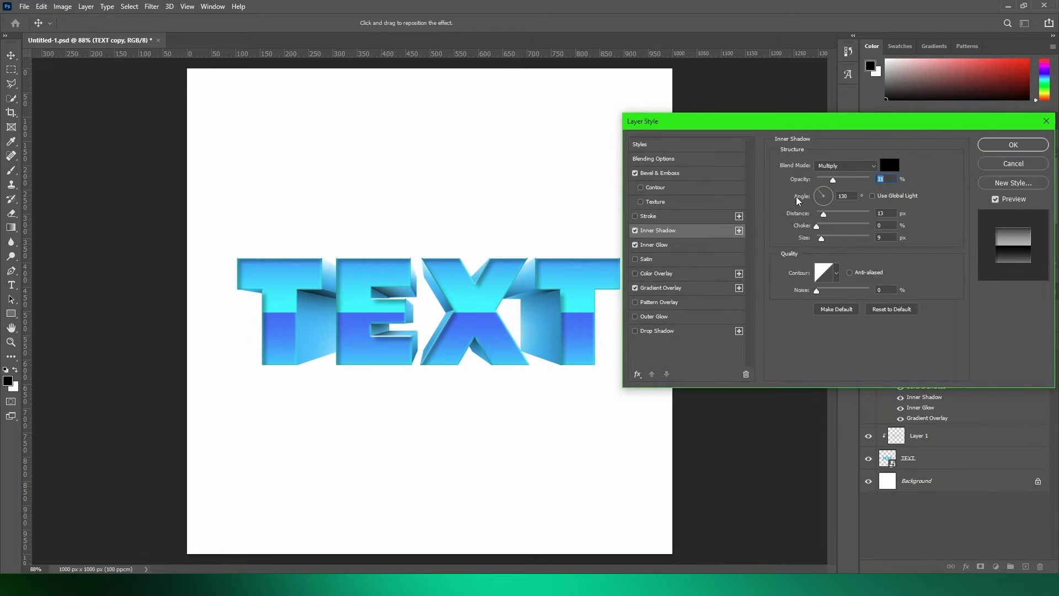
{"action": "left_click_drag", "start_coordinate": [805, 214], "coordinate": [800, 214]}
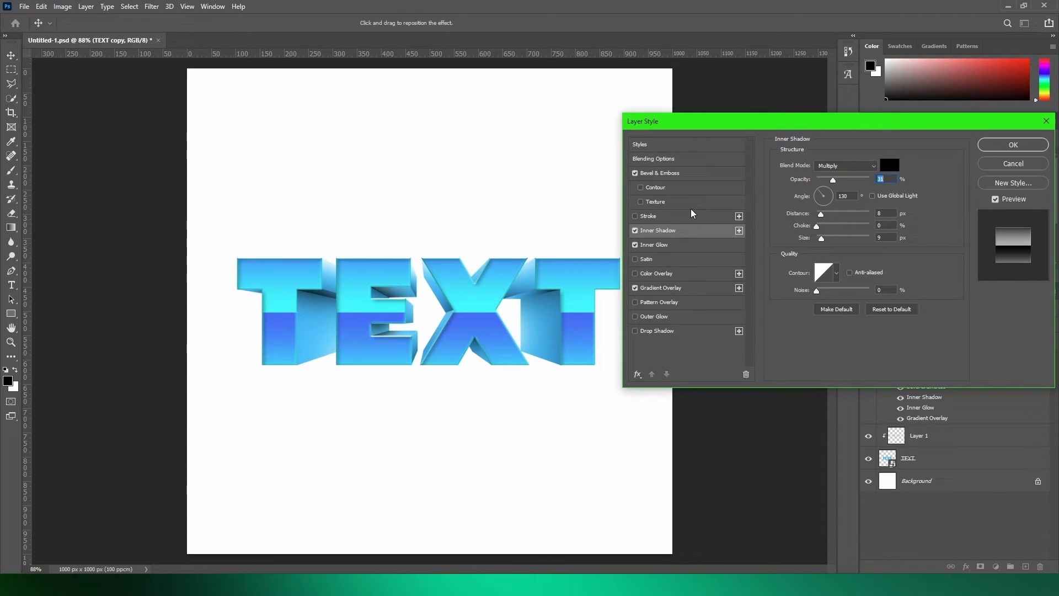
{"action": "left_click", "coordinate": [1014, 142]}
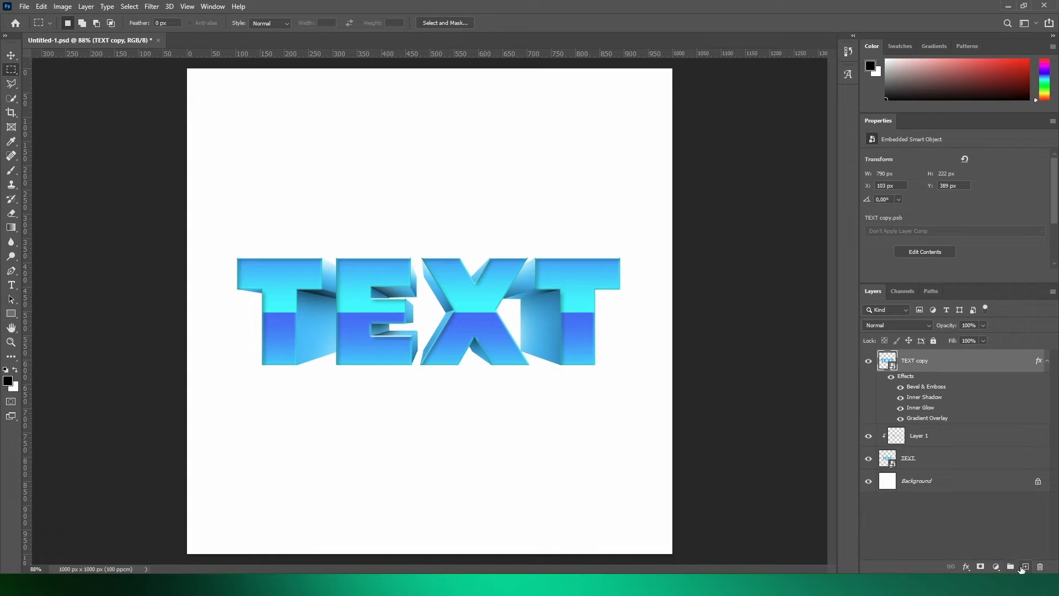
- Create a new top layer and lasso thin edge strips along the side and base of the first T's stem for highlights
{"action": "left_click", "coordinate": [1024, 567]}
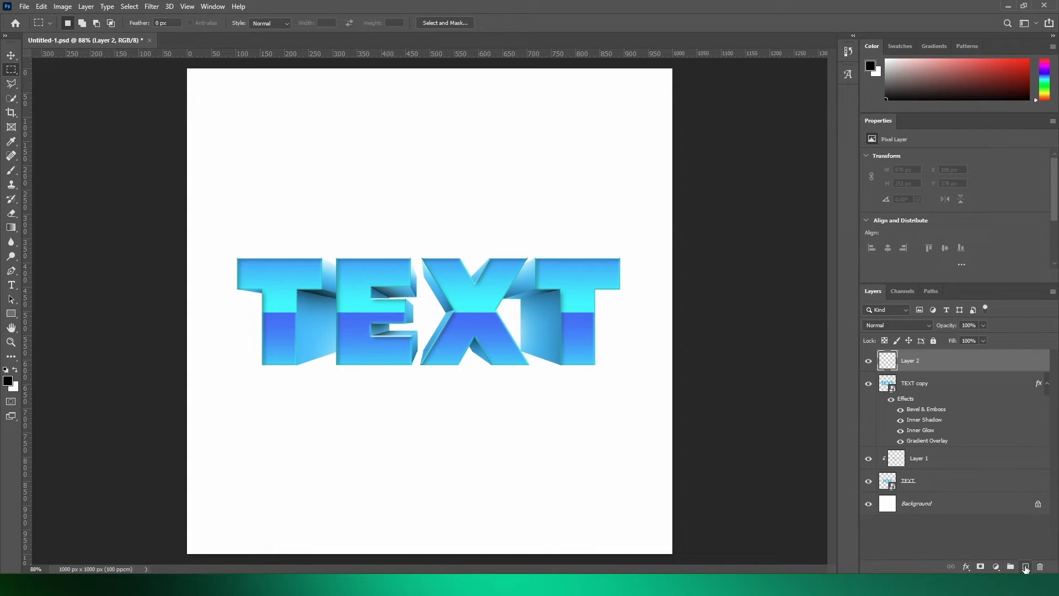
{"action": "left_click", "coordinate": [11, 85]}
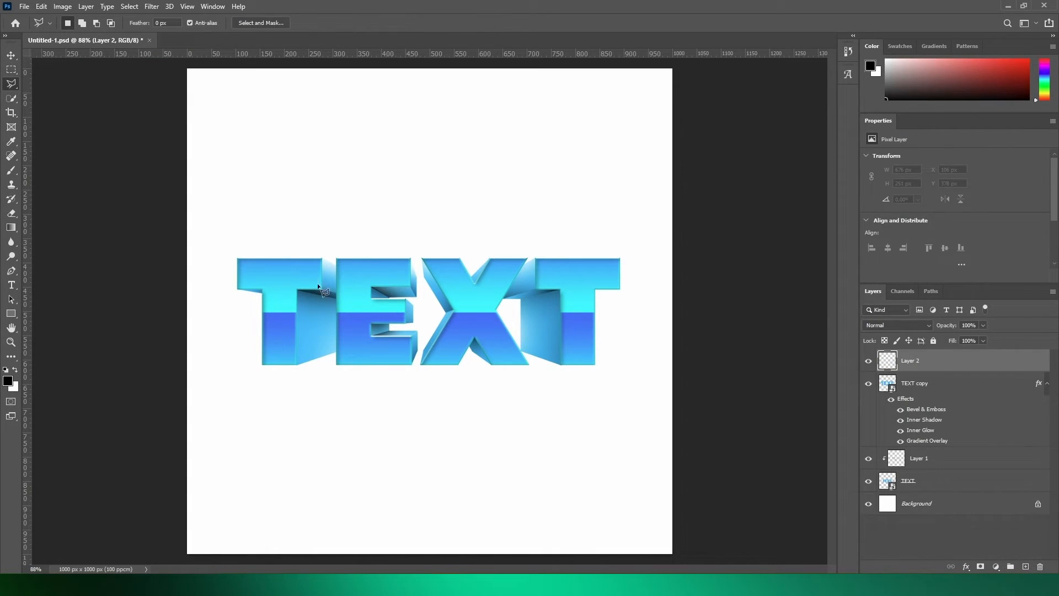
{"action": "scroll", "coordinate": [380, 331], "scroll_direction": "up", "scroll_amount": 5}
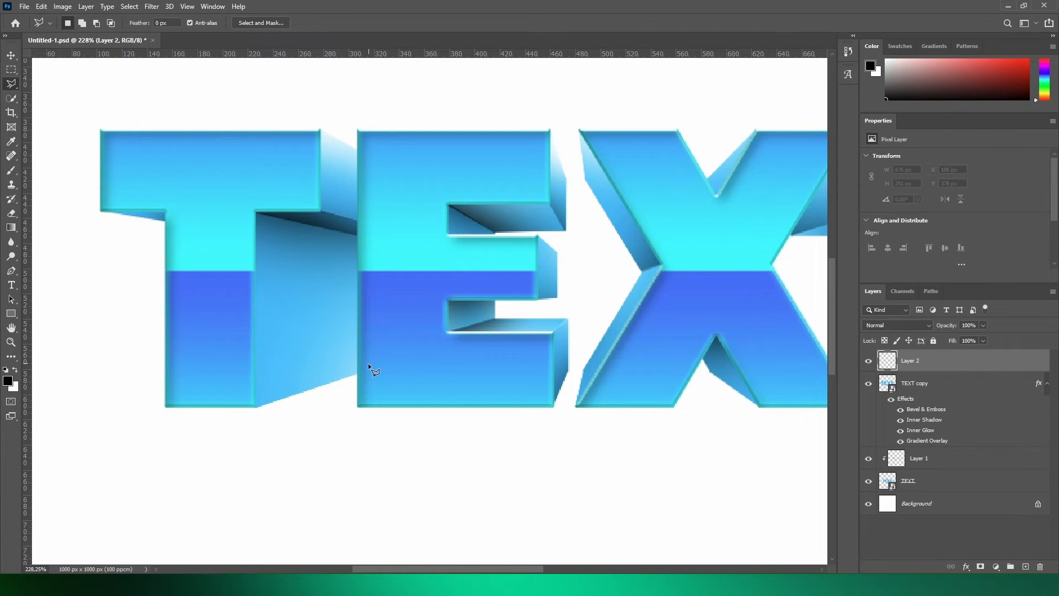
{"action": "scroll", "coordinate": [149, 362], "scroll_direction": "up", "scroll_amount": 2}
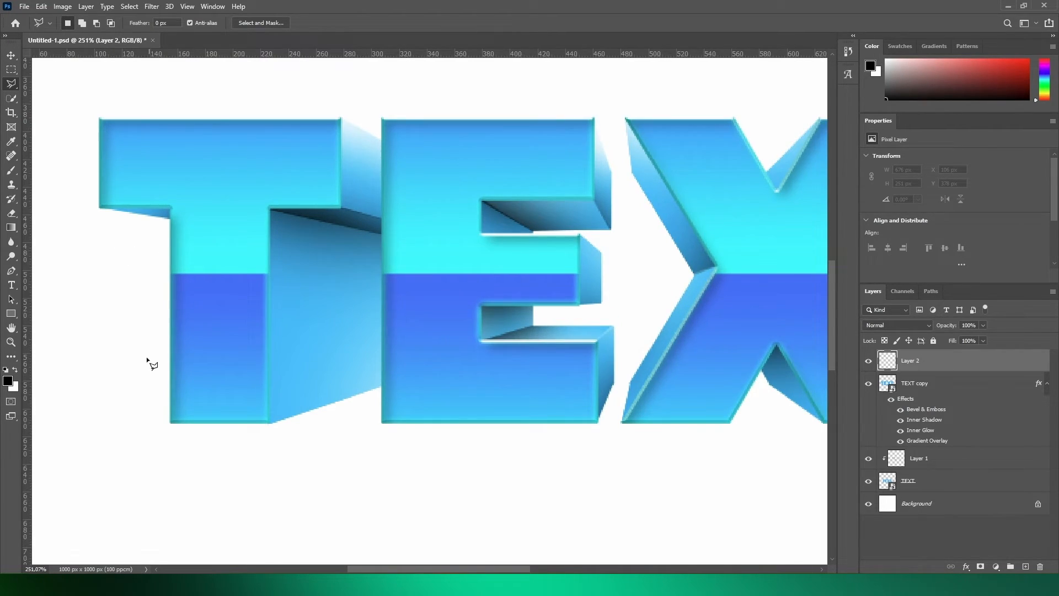
{"action": "left_click", "coordinate": [306, 141]}
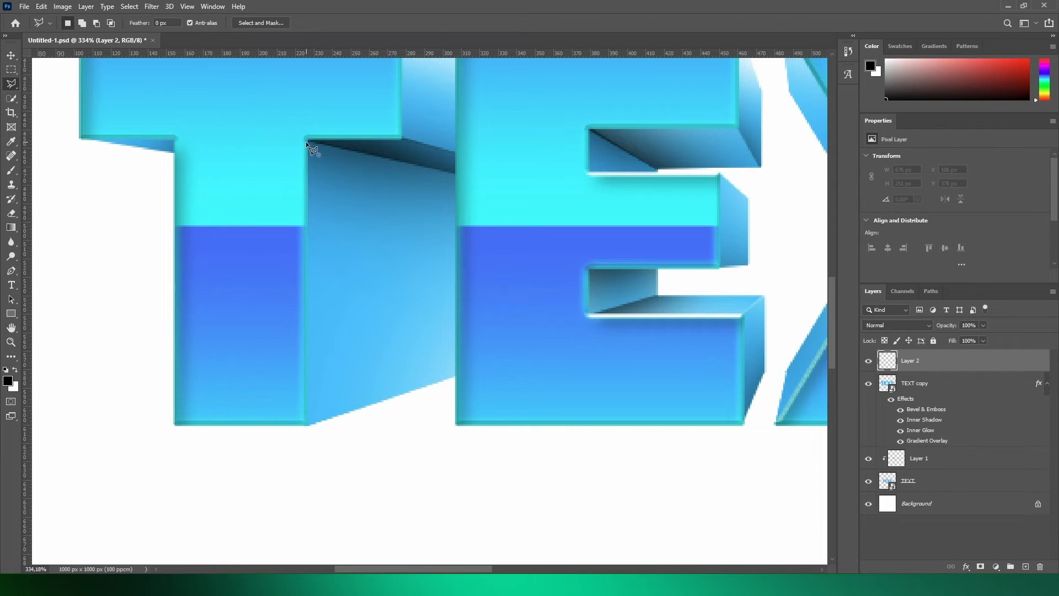
{"action": "left_click", "coordinate": [304, 418]}
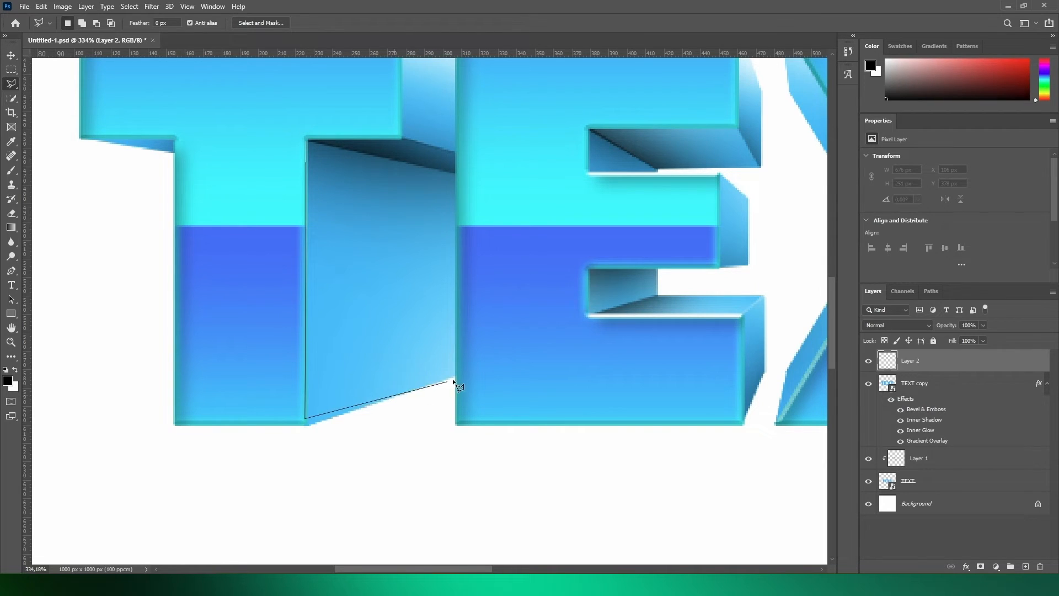
{"action": "left_click", "coordinate": [502, 356]}
{"action": "left_click", "coordinate": [308, 426]}
{"action": "left_click", "coordinate": [175, 424]}
{"action": "double_click", "coordinate": [304, 421]}
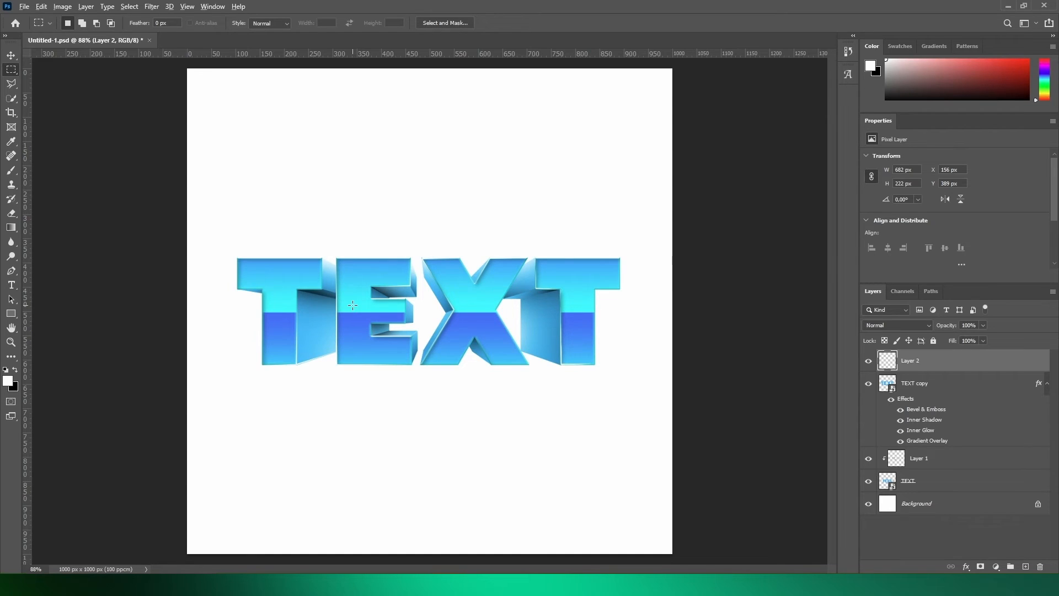
- Lasso a thin strip along the top and left edges of the first T's crossbar, brush it white, then deselect
{"action": "scroll", "coordinate": [246, 275], "scroll_direction": "up", "scroll_amount": 7}
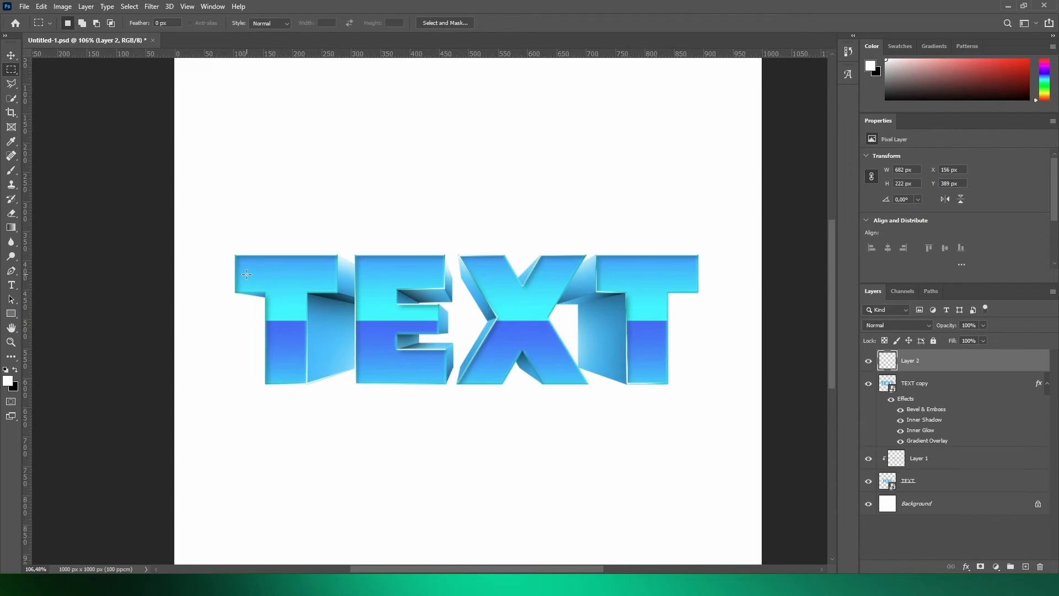
{"action": "left_click", "coordinate": [11, 84]}
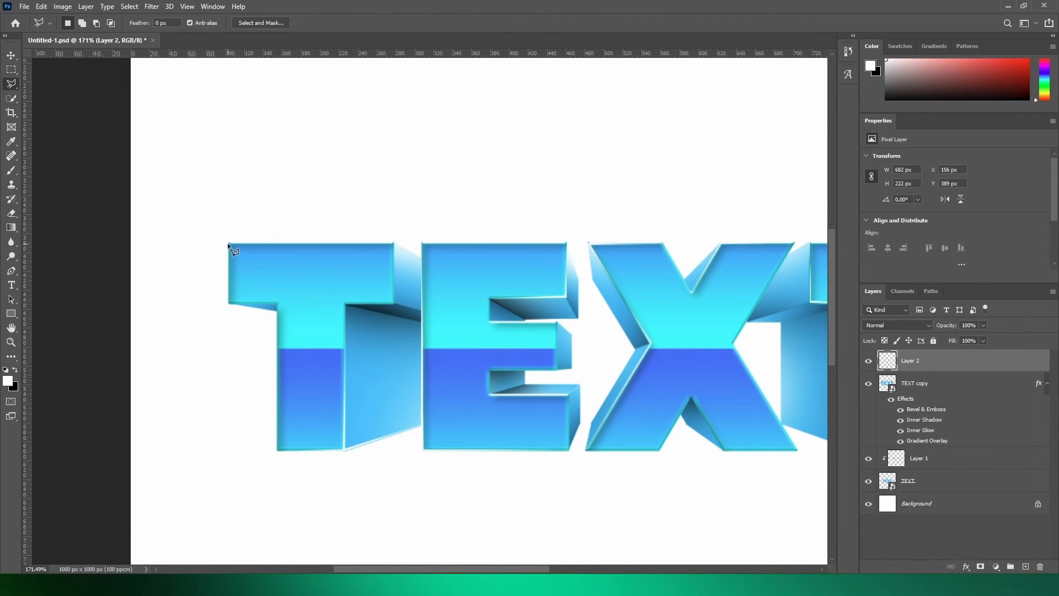
{"action": "left_click", "coordinate": [230, 244]}
{"action": "left_click", "coordinate": [394, 243]}
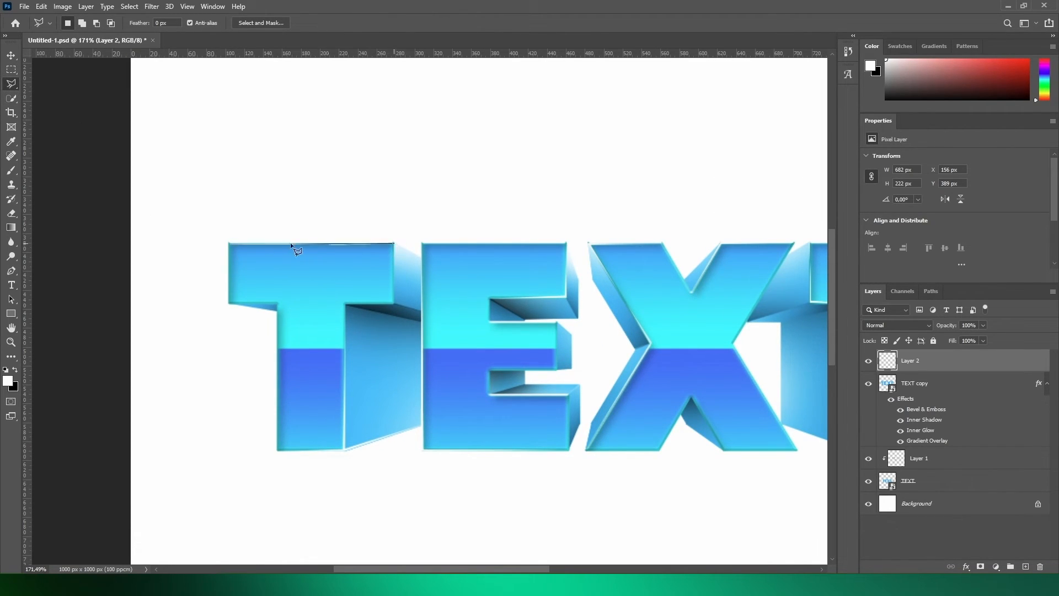
{"action": "left_click", "coordinate": [231, 243]}
{"action": "key", "text": "b"}
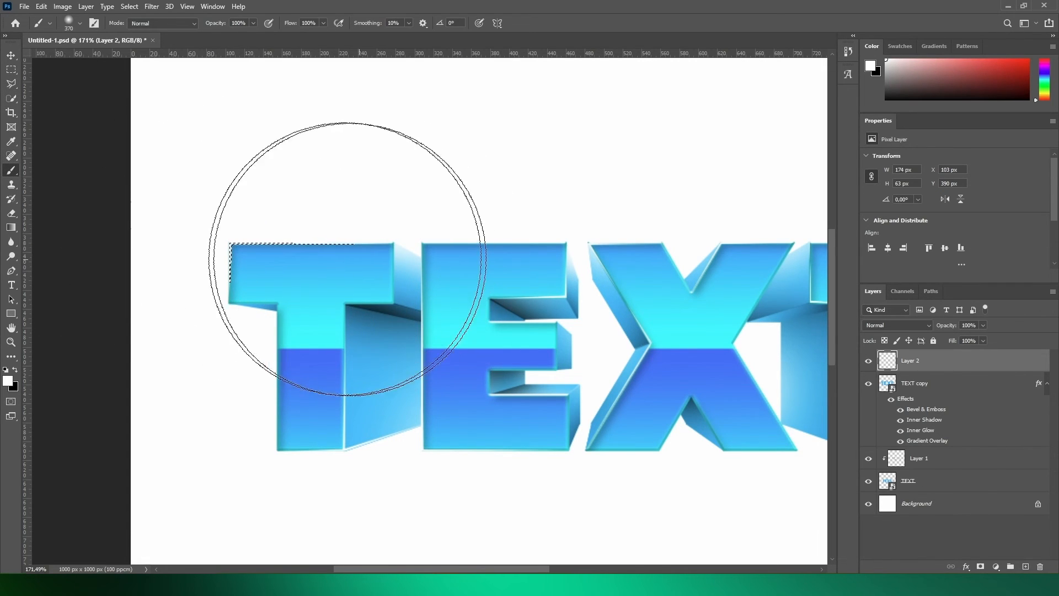
{"action": "left_click", "coordinate": [11, 70]}
{"action": "left_click", "coordinate": [166, 105]}
{"action": "scroll", "coordinate": [213, 202], "scroll_direction": "down", "scroll_amount": 4}
{"action": "scroll", "coordinate": [265, 203], "scroll_direction": "down", "scroll_amount": 3}
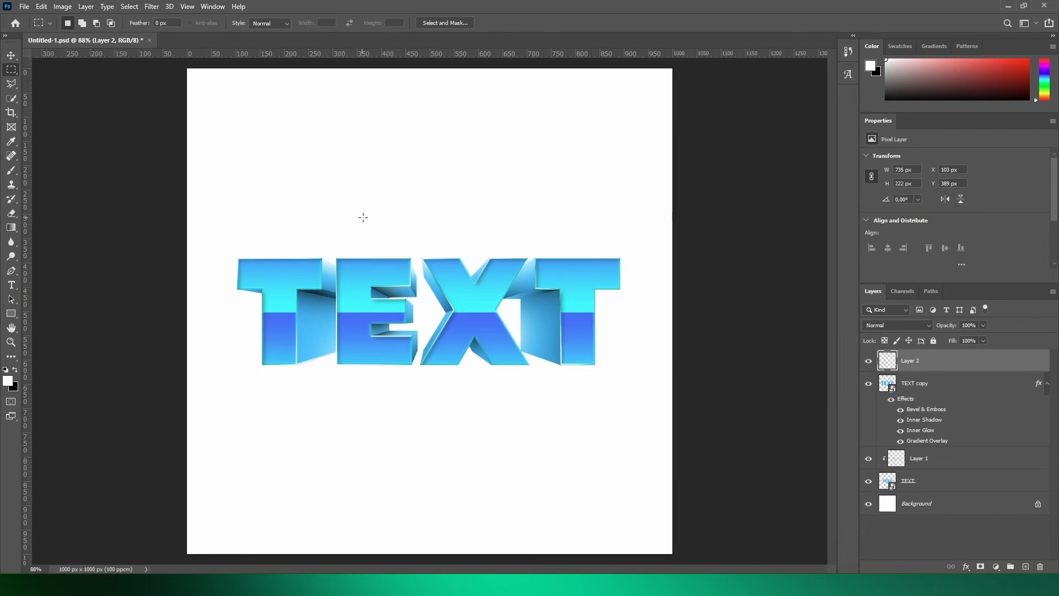
{"action": "scroll", "coordinate": [360, 217], "scroll_direction": "up", "scroll_amount": 1}
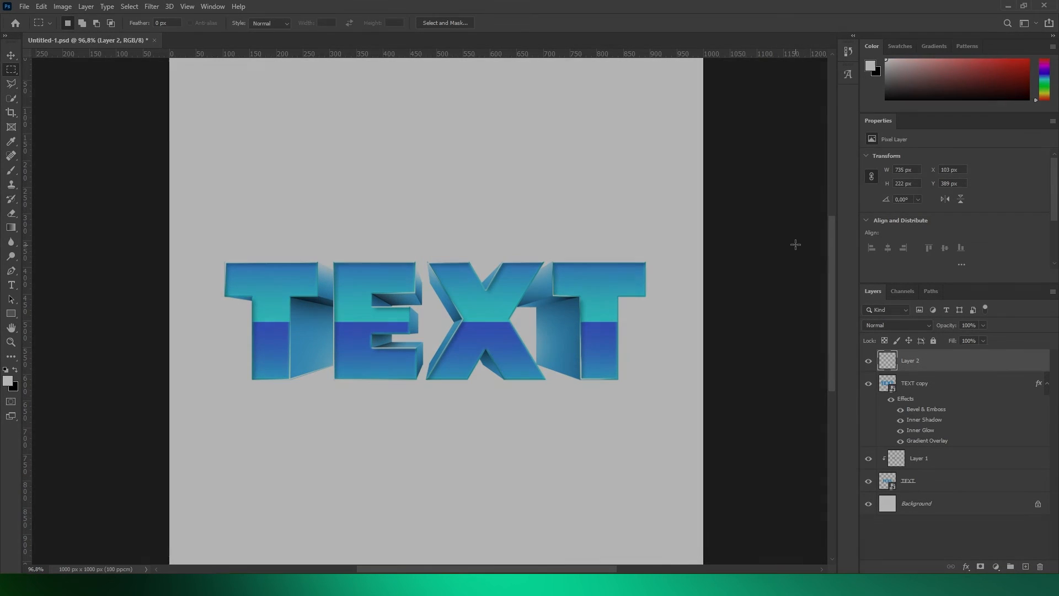